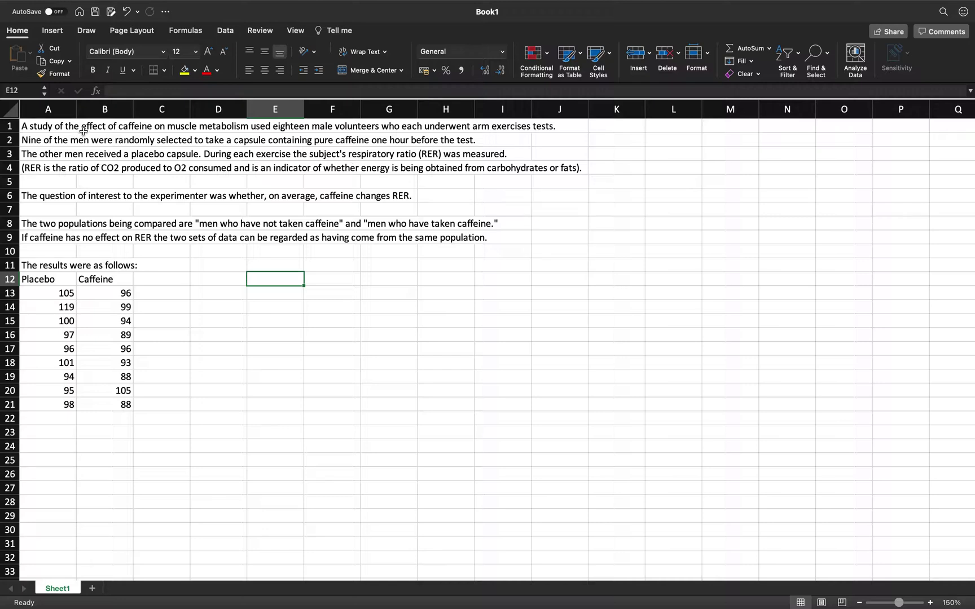
pyautogui.click(158, 130)
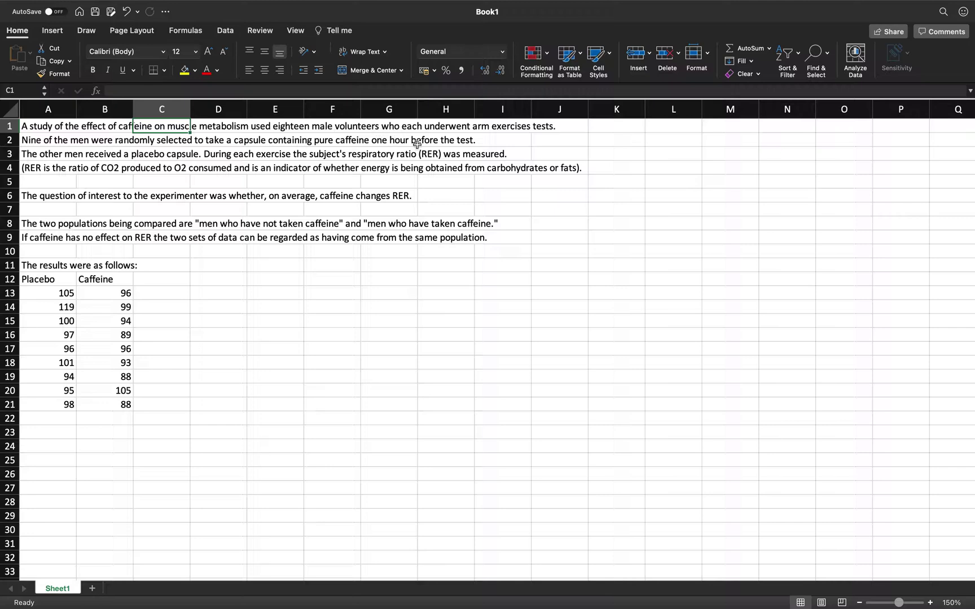
pyautogui.click(335, 295)
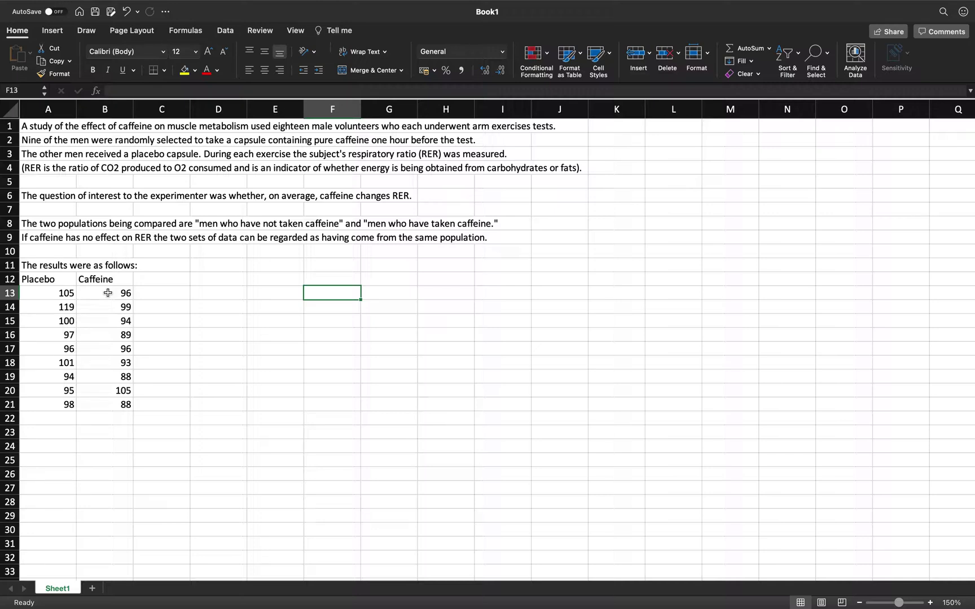
pyautogui.moveTo(48, 279); pyautogui.dragTo(60, 407)
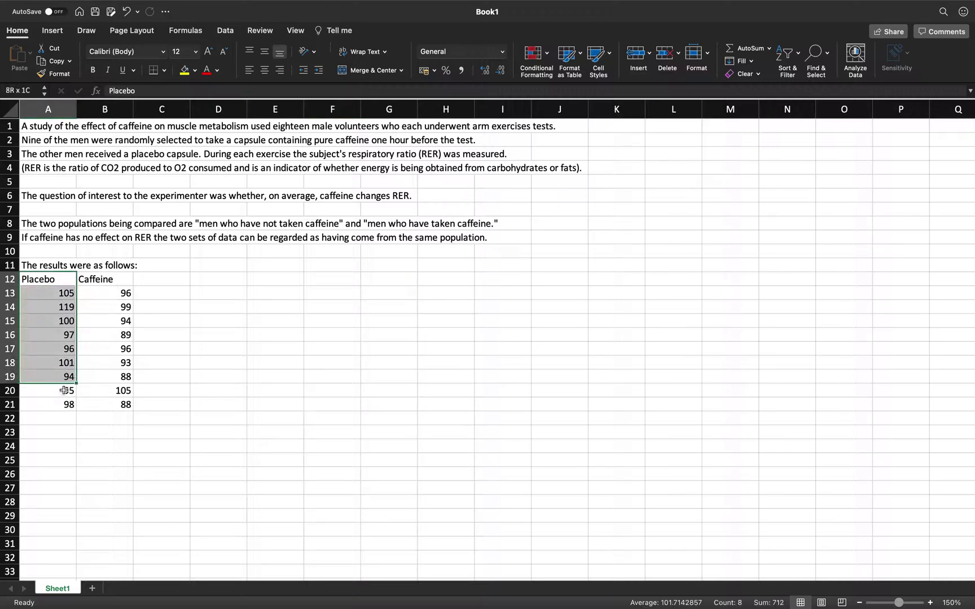
pyautogui.moveTo(123, 279); pyautogui.dragTo(124, 406)
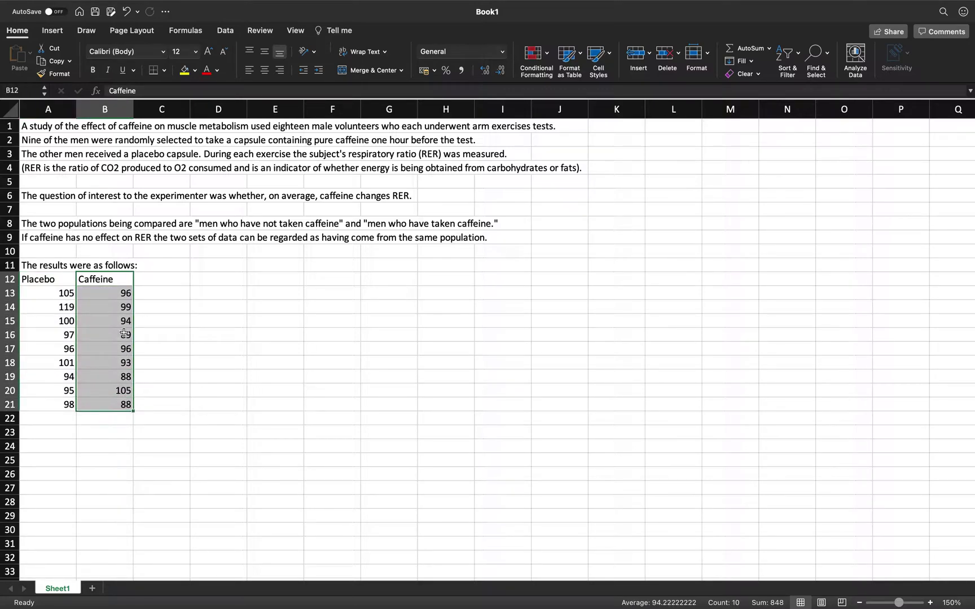
pyautogui.click(195, 312)
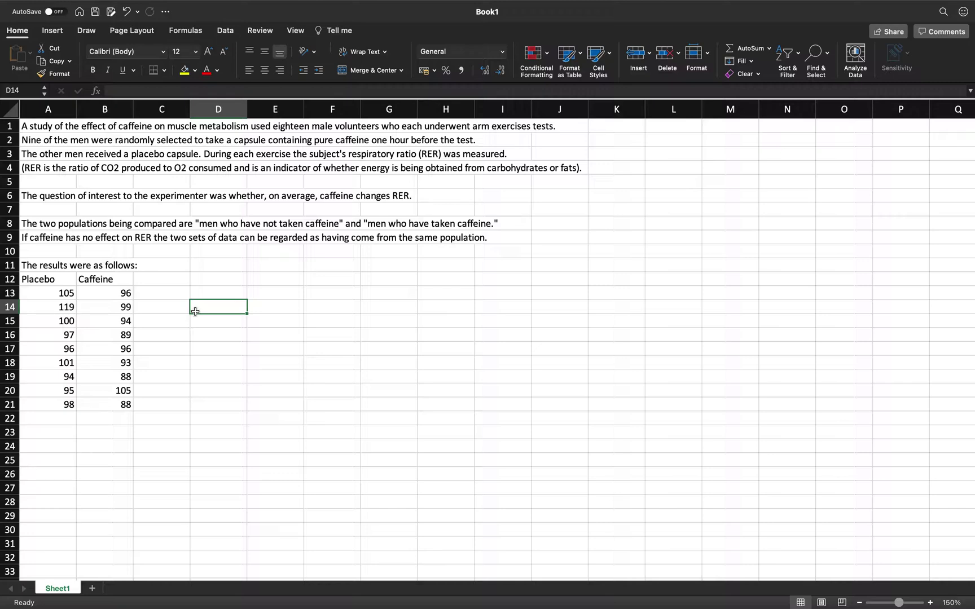
# - Enter the heading "Step 1:" in cell D11, beside the results table
pyautogui.click(209, 271)
pyautogui.write('Step')
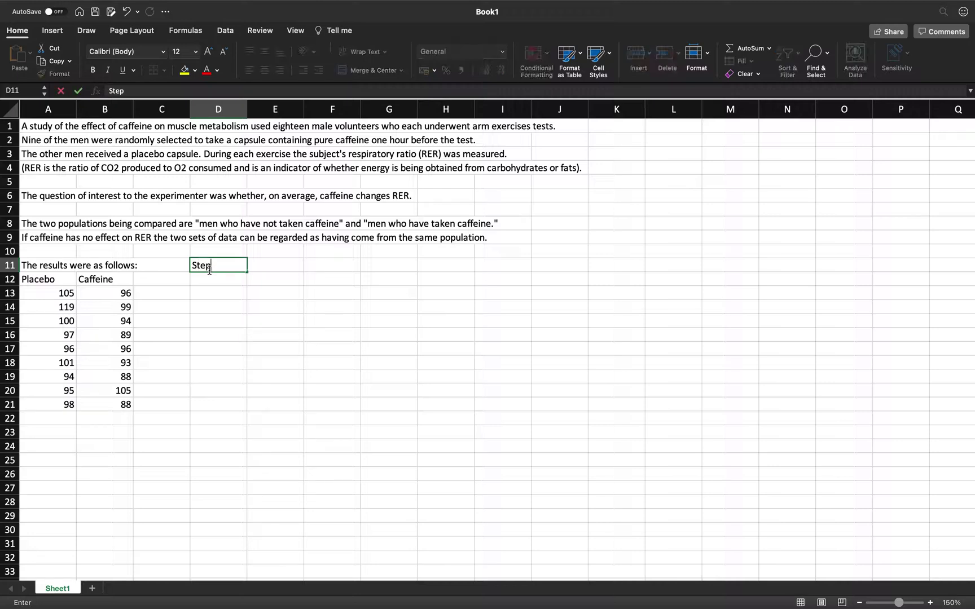
pyautogui.write(' 1:')
pyautogui.press('Return')
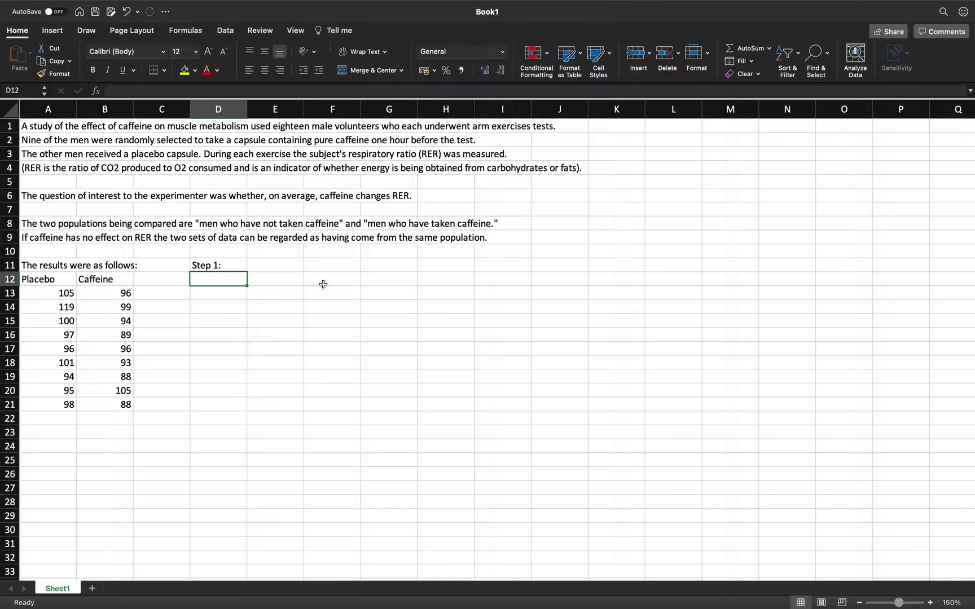
# - Enter the null hypothesis "Ho: µ1-µ2=0" in cell D12, inserting the µ character as a symbol
pyautogui.write('Ho:')
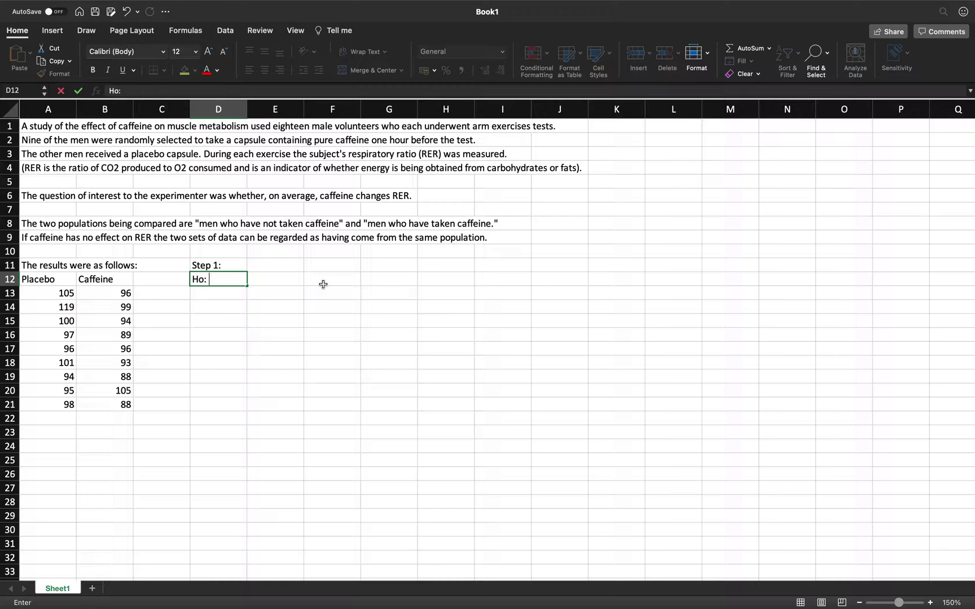
pyautogui.doubleClick(226, 278)
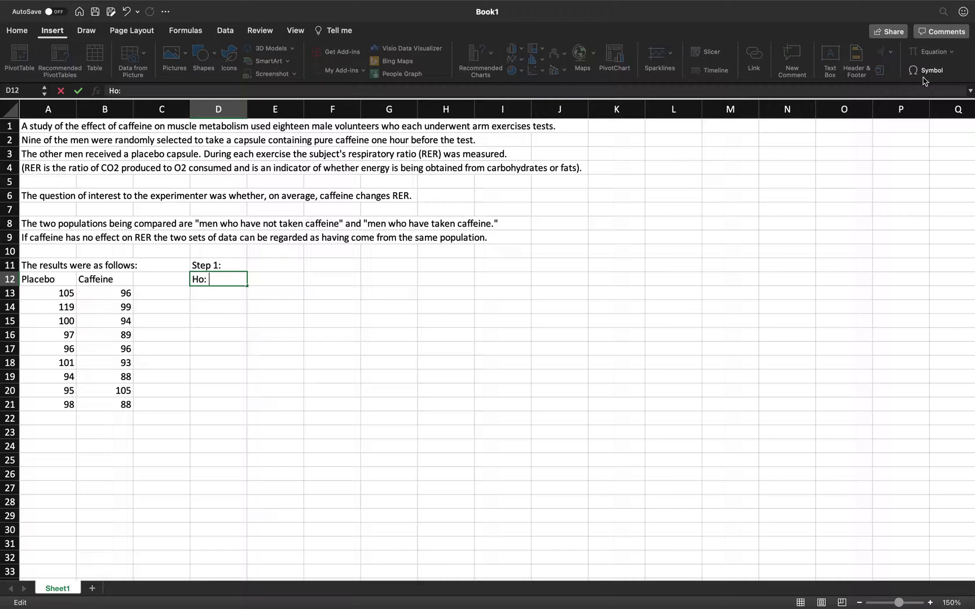
pyautogui.click(928, 71)
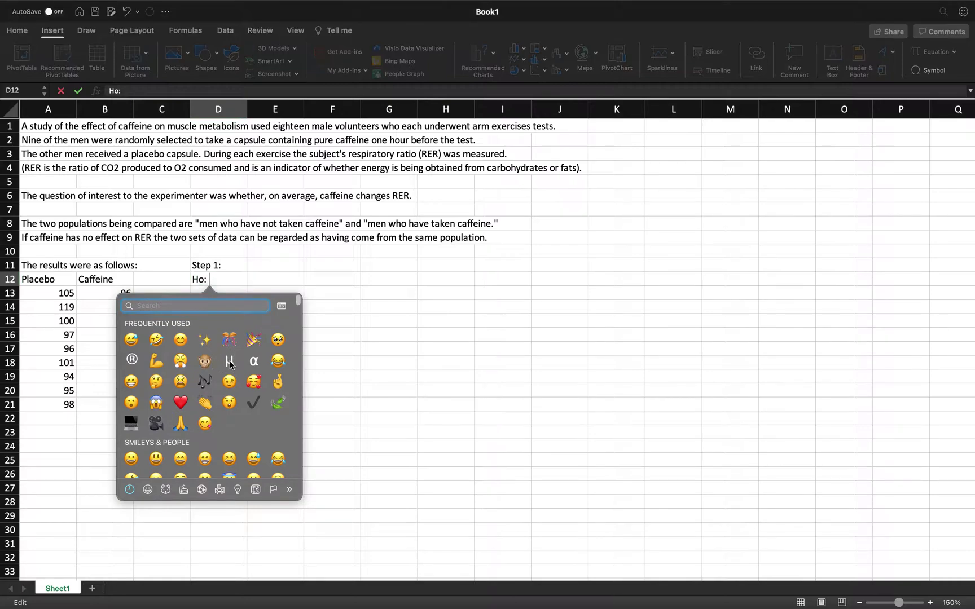
pyautogui.click(229, 362)
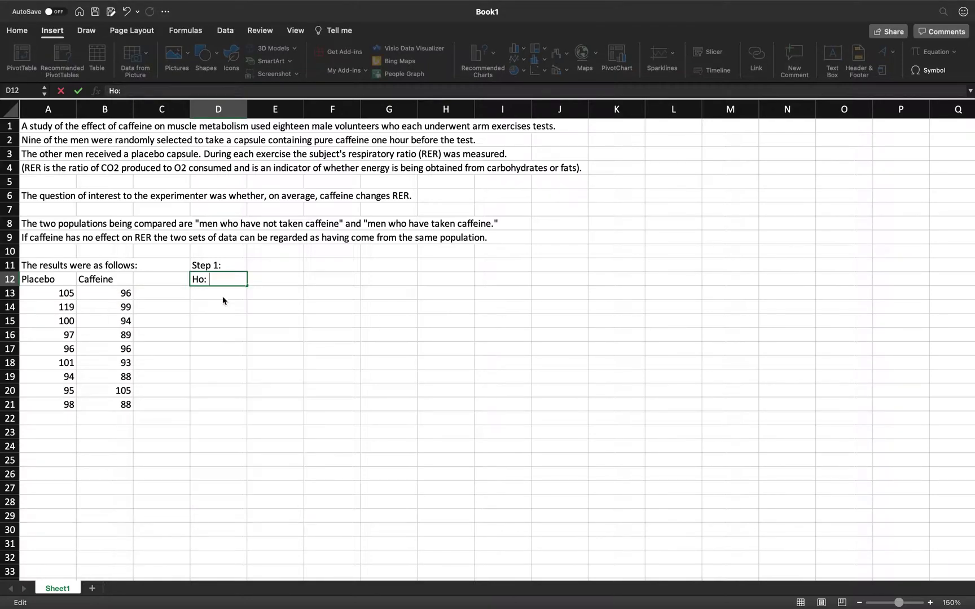
pyautogui.click(922, 72)
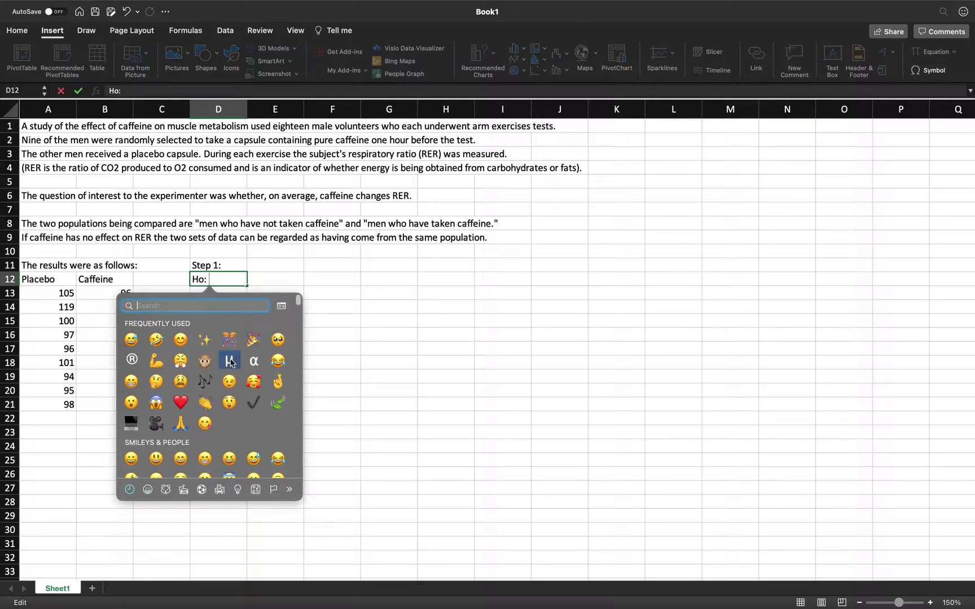
pyautogui.click(230, 362)
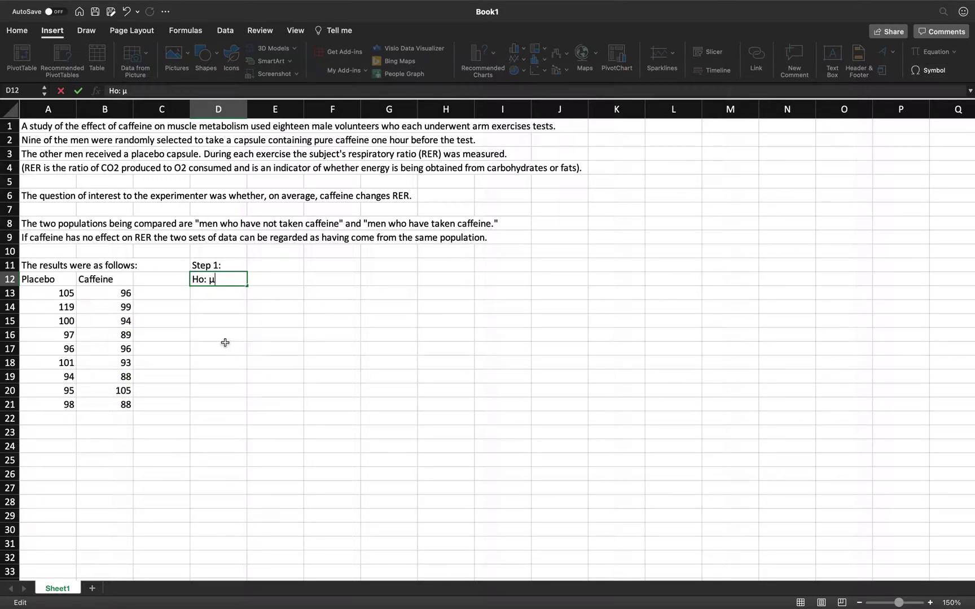
pyautogui.write('1')
pyautogui.write('-μ2=0')
pyautogui.press('Return')
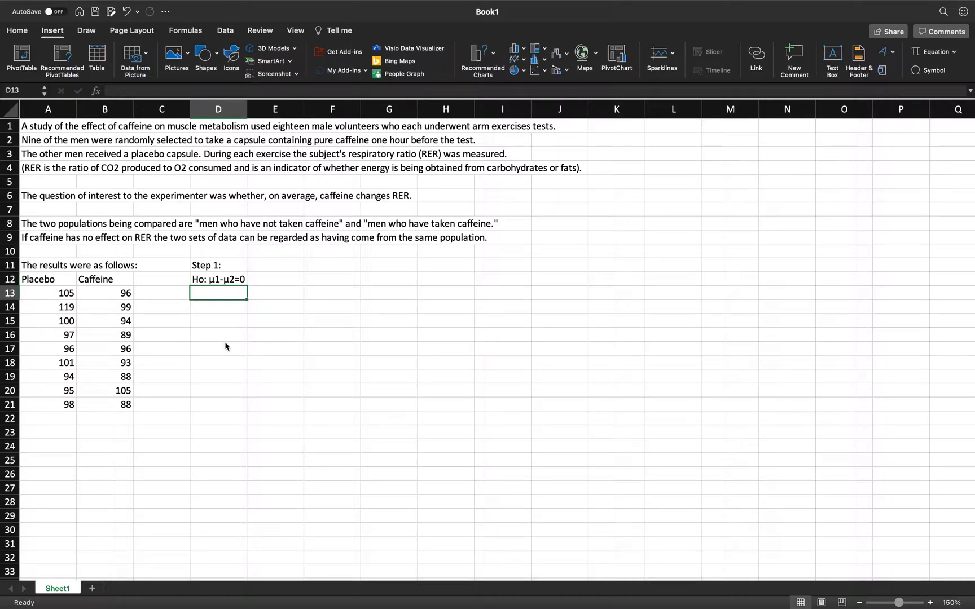
# - Enter "or µ1≠µ2" in cell E12, beside the null hypothesis
pyautogui.press('Up')
pyautogui.press('Right')
pyautogui.write('or μ1')
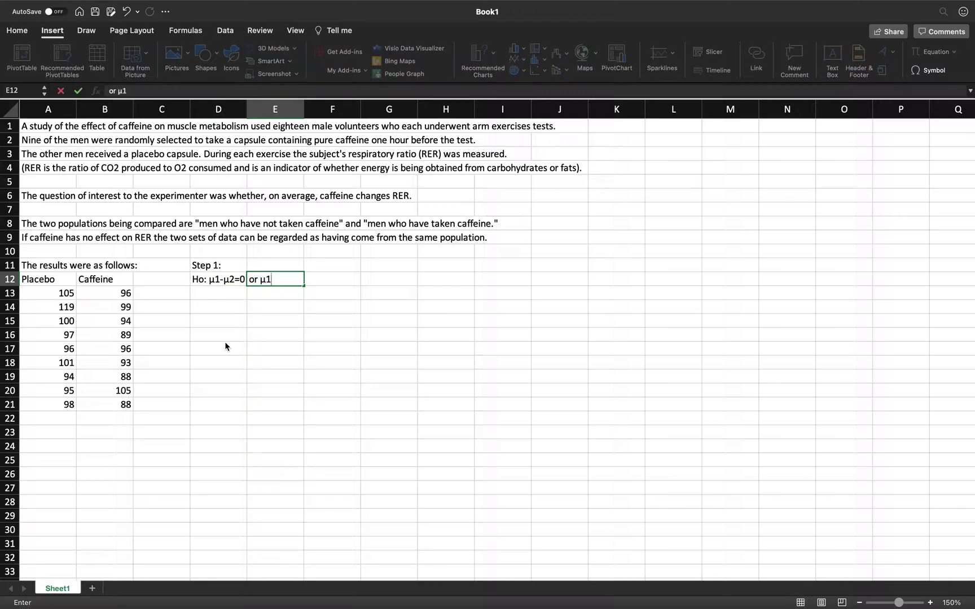
pyautogui.write('≠µ2')
pyautogui.press('Return')
pyautogui.press('Left')
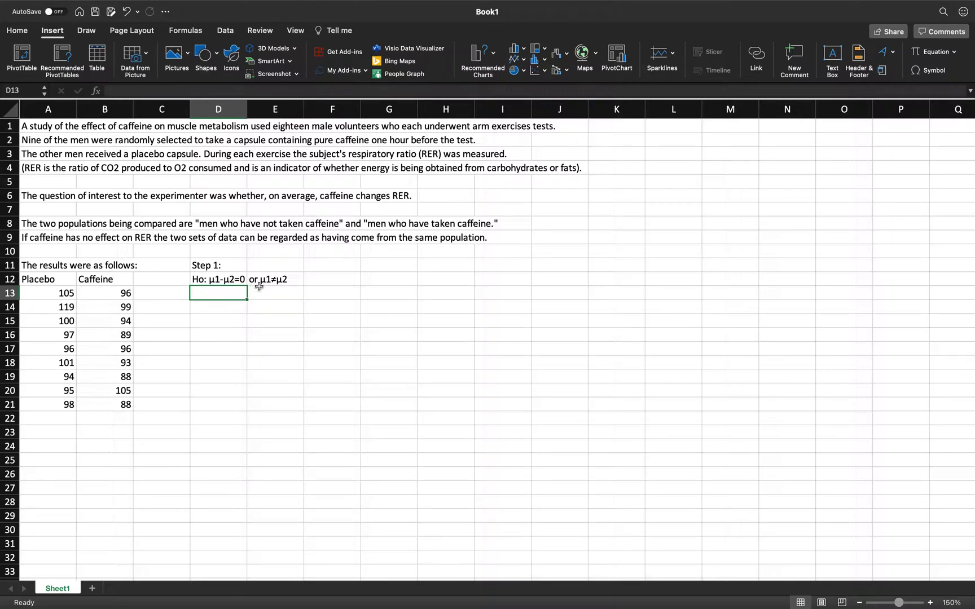
# - Correct the alternative form of the null hypothesis in E12 to read "or µ1=µ2"
pyautogui.click(281, 285)
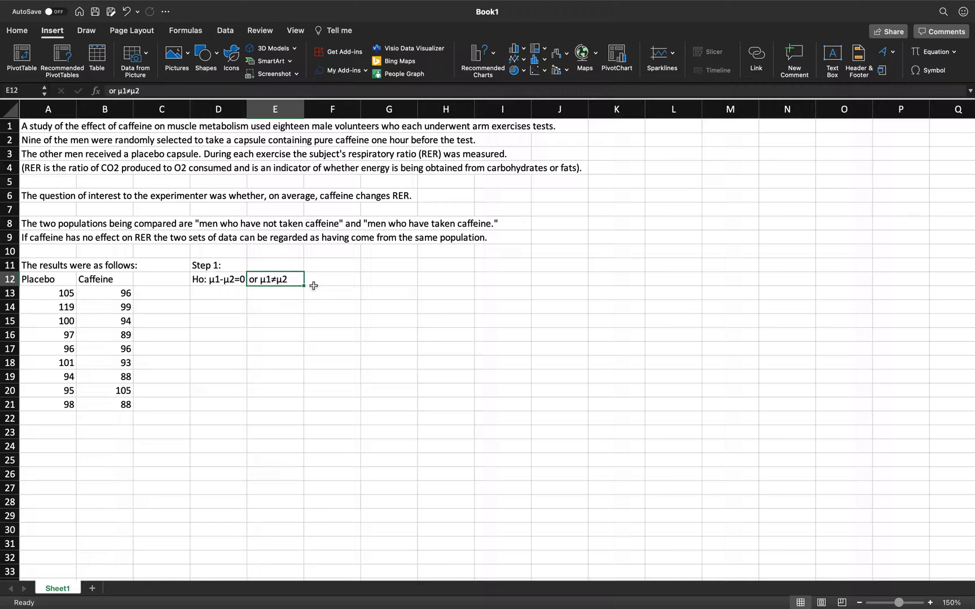
pyautogui.doubleClick(299, 280)
pyautogui.press('Left')
pyautogui.press('Left')
pyautogui.press('BackSpace')
pyautogui.write('=')
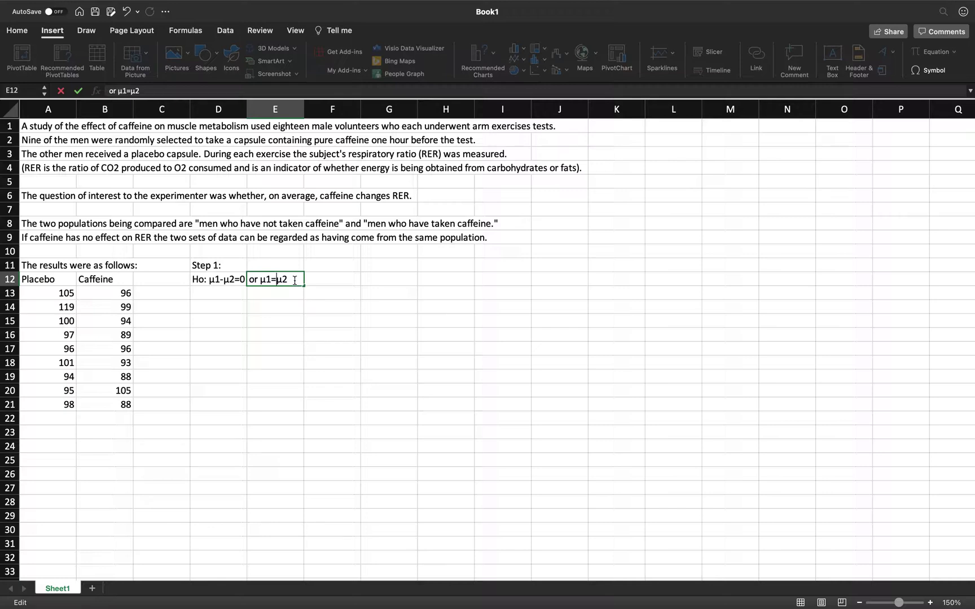
pyautogui.click(213, 281)
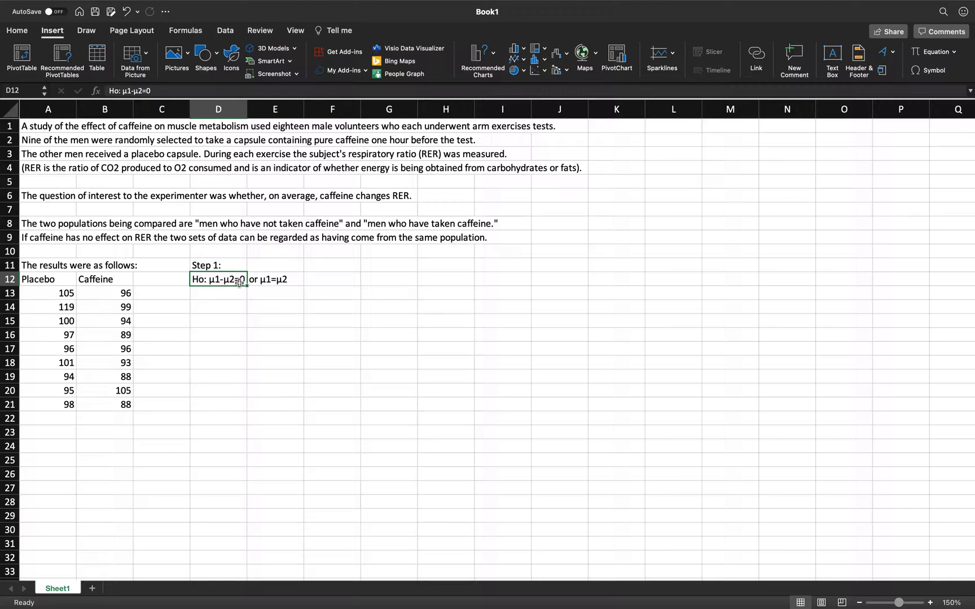
pyautogui.click(271, 284)
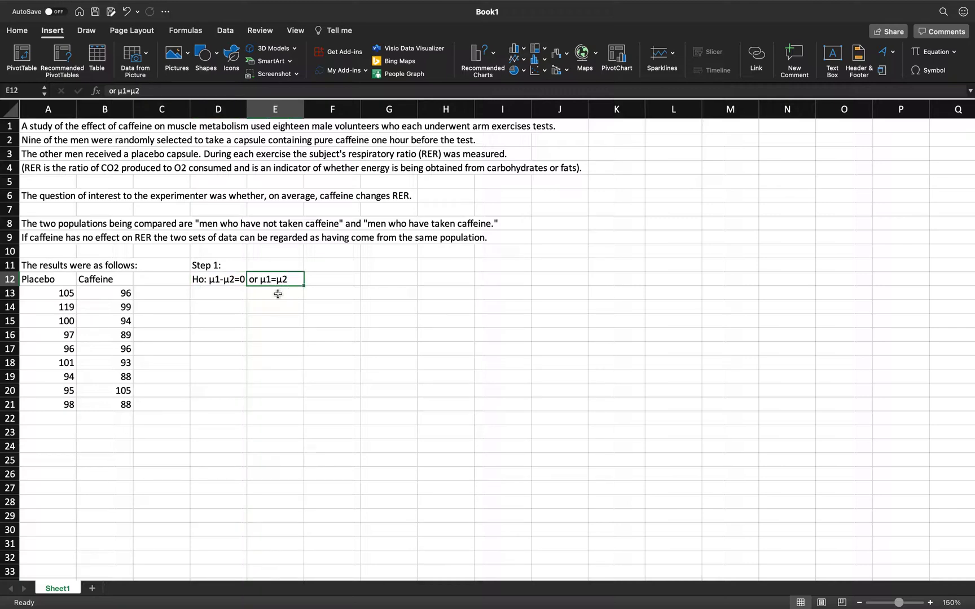
pyautogui.click(230, 282)
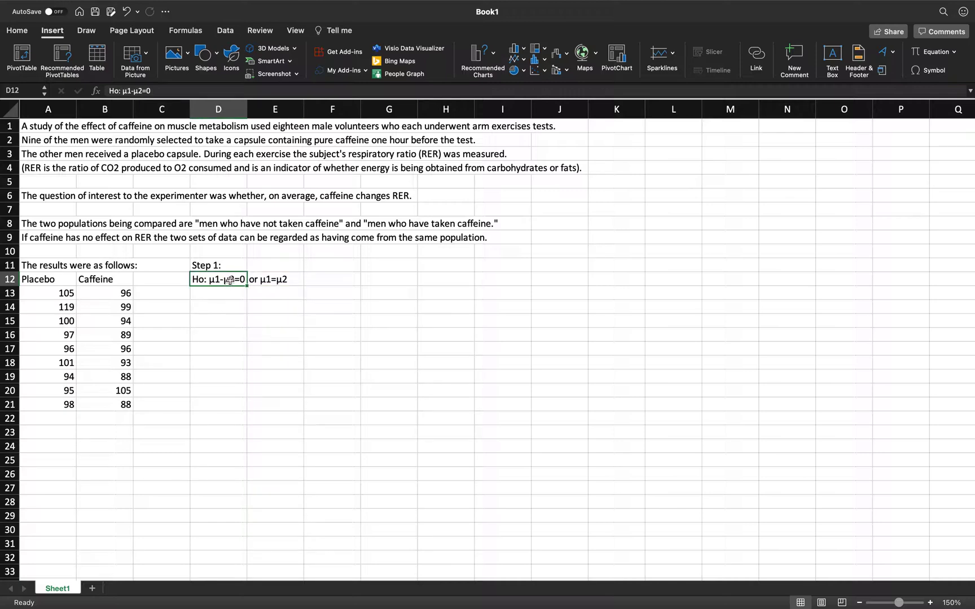
pyautogui.click(289, 281)
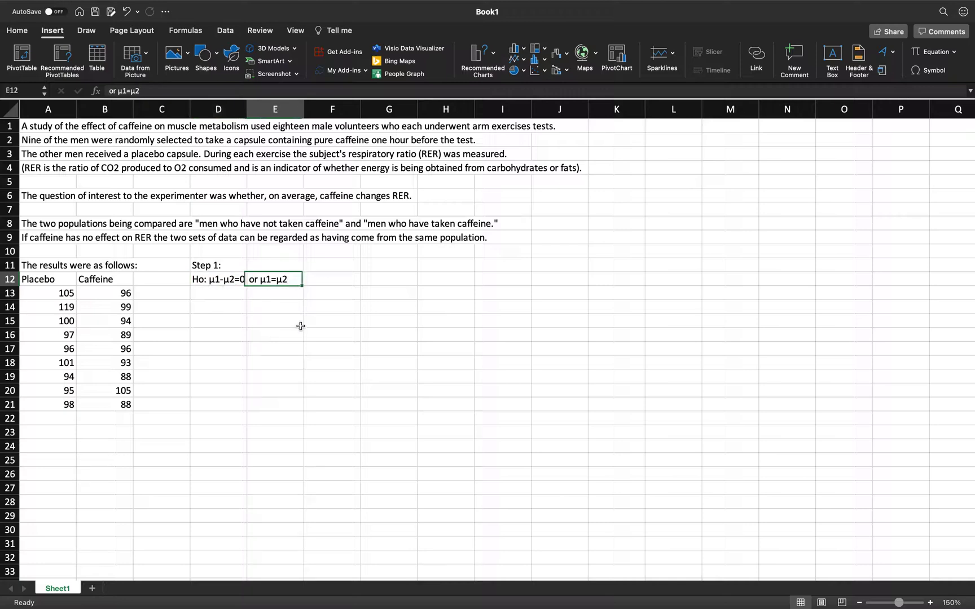
# - Enter the alternative hypothesis "Ha: µ1-µ2≠0" in cell D13, below the null hypothesis
pyautogui.click(231, 296)
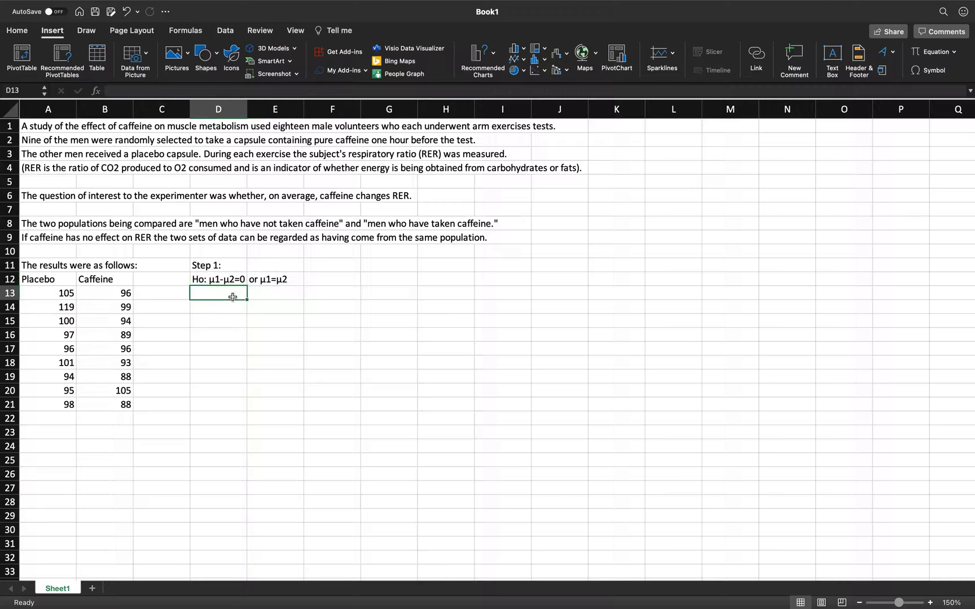
pyautogui.write('Ho:')
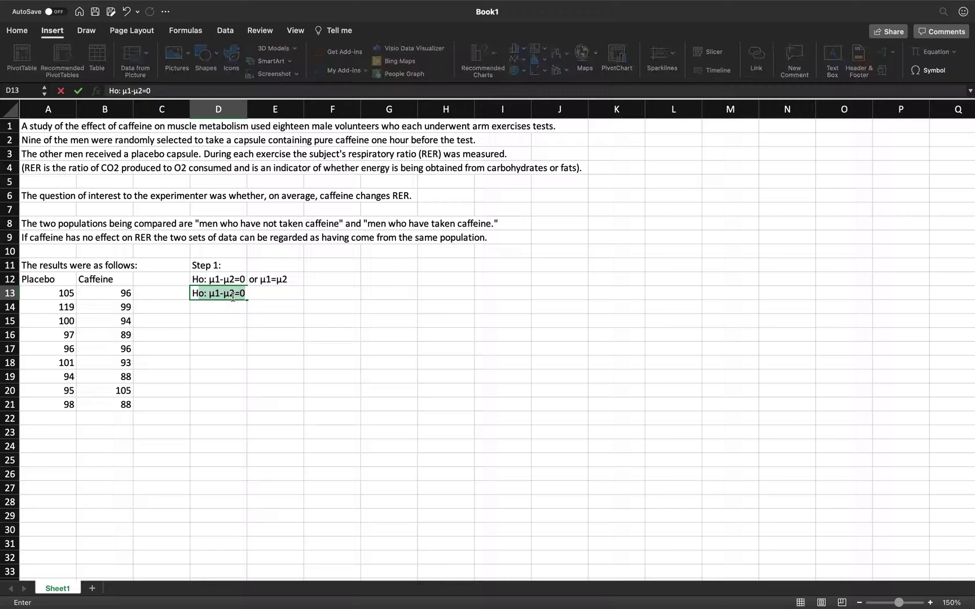
pyautogui.press('BackSpace')
pyautogui.press('BackSpace')
pyautogui.press('BackSpace')
pyautogui.press('BackSpace')
pyautogui.write('a:')
pyautogui.write('µ1-µ2≠0')
pyautogui.press('Tab')
# - Enter "or µ1≠µ2" in cell E13, beside the alternative hypothesis
pyautogui.write('or')
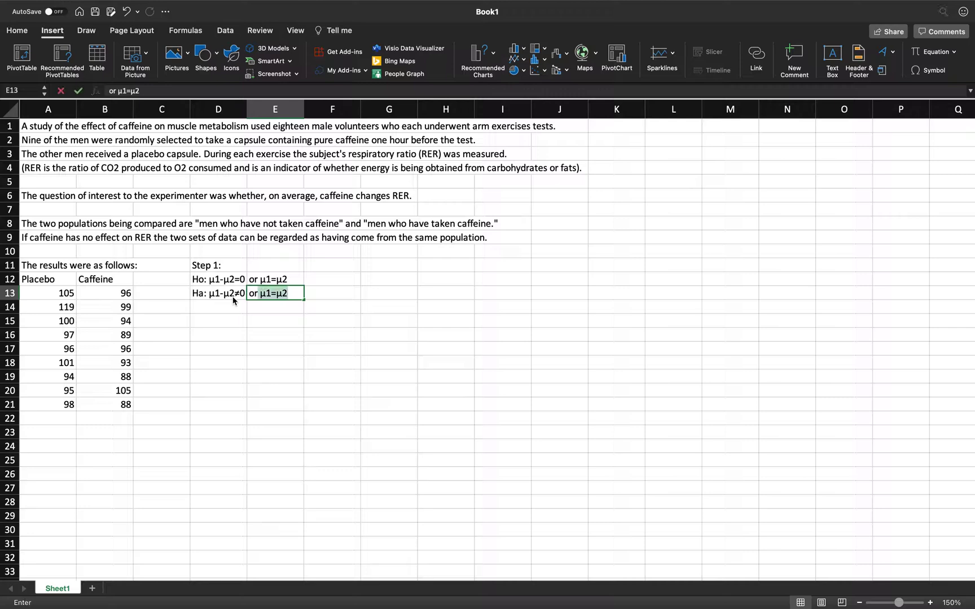
pyautogui.press('Tab')
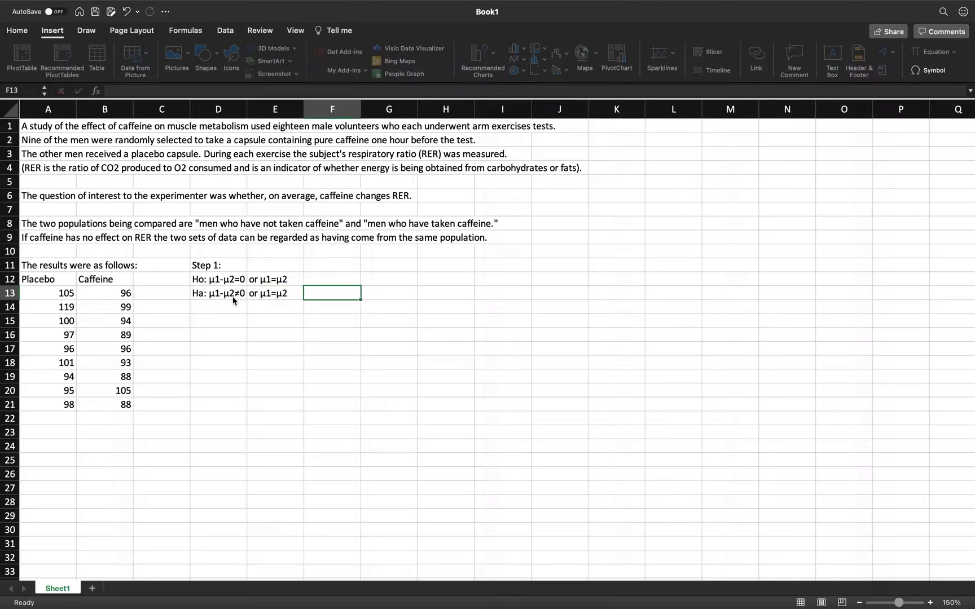
pyautogui.press('Left')
pyautogui.doubleClick(274, 294)
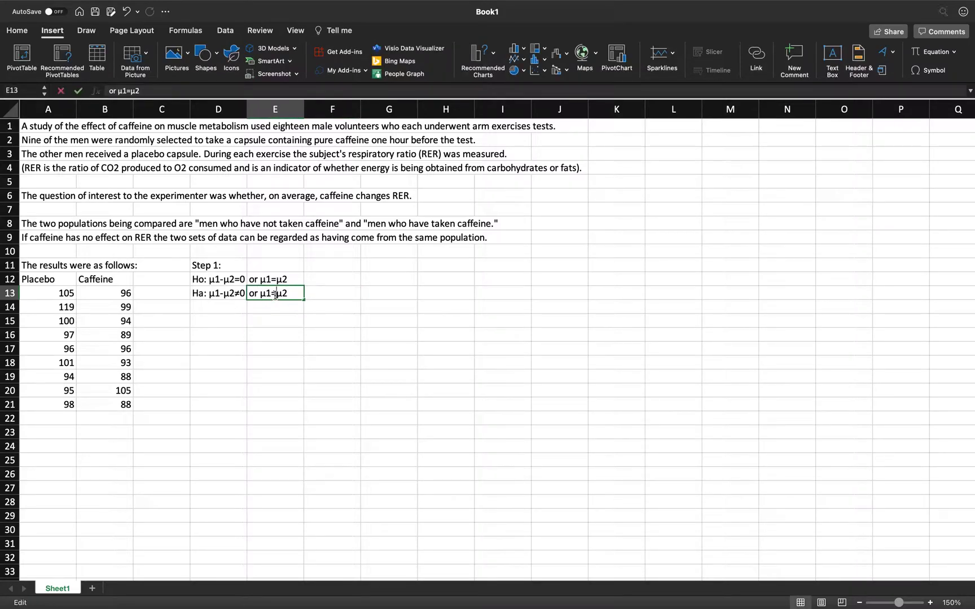
pyautogui.press('BackSpace')
pyautogui.write('≠')
pyautogui.press('Right')
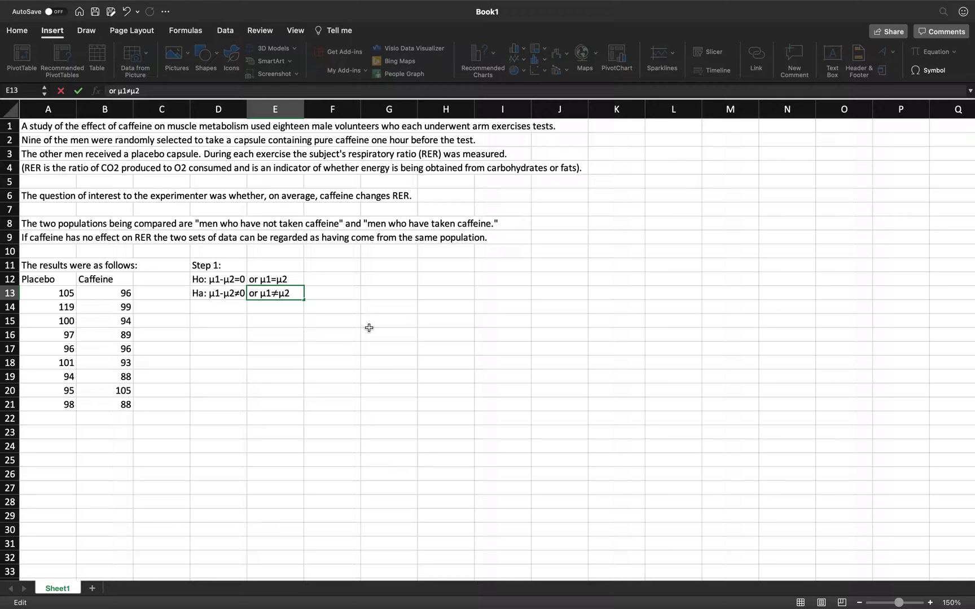
pyautogui.press('Right')
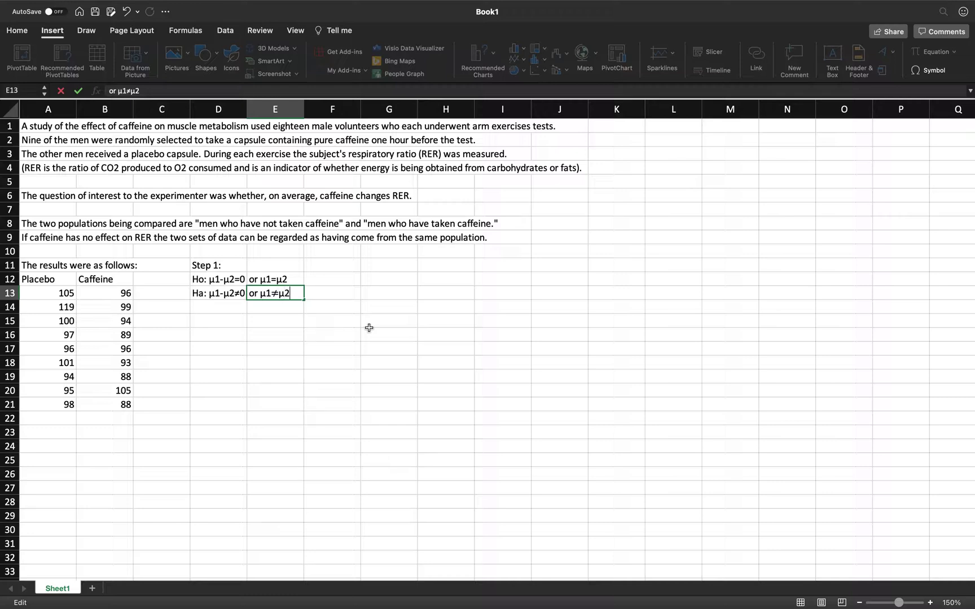
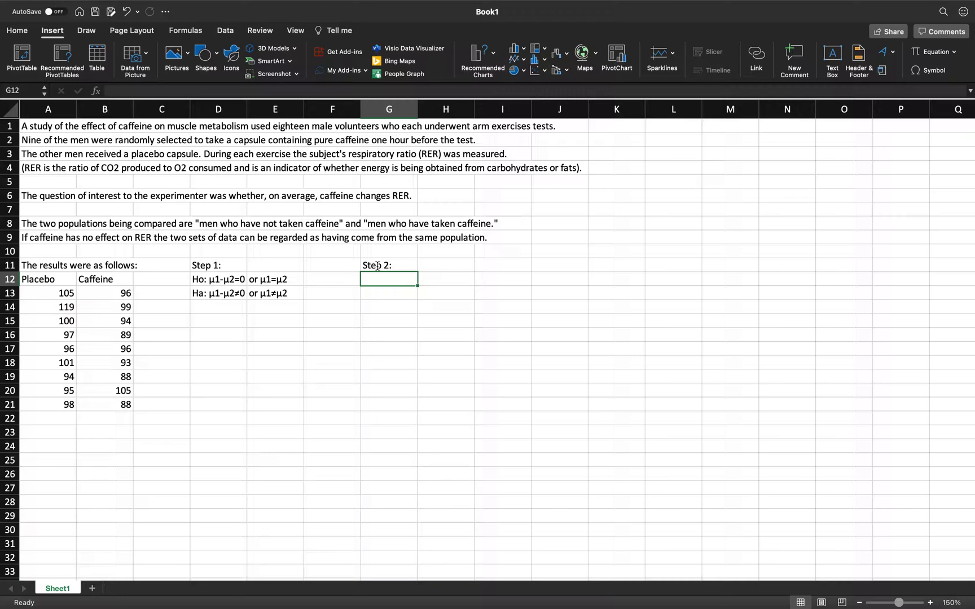
# - Enter the significance level "α=0.05" in cell G12 under the Step 2 heading, inserting α as a symbol
pyautogui.press('Down')
pyautogui.press('Down')
pyautogui.press('Left')
pyautogui.press('Right')
pyautogui.press('Up')
pyautogui.press('Up')
pyautogui.click(931, 70)
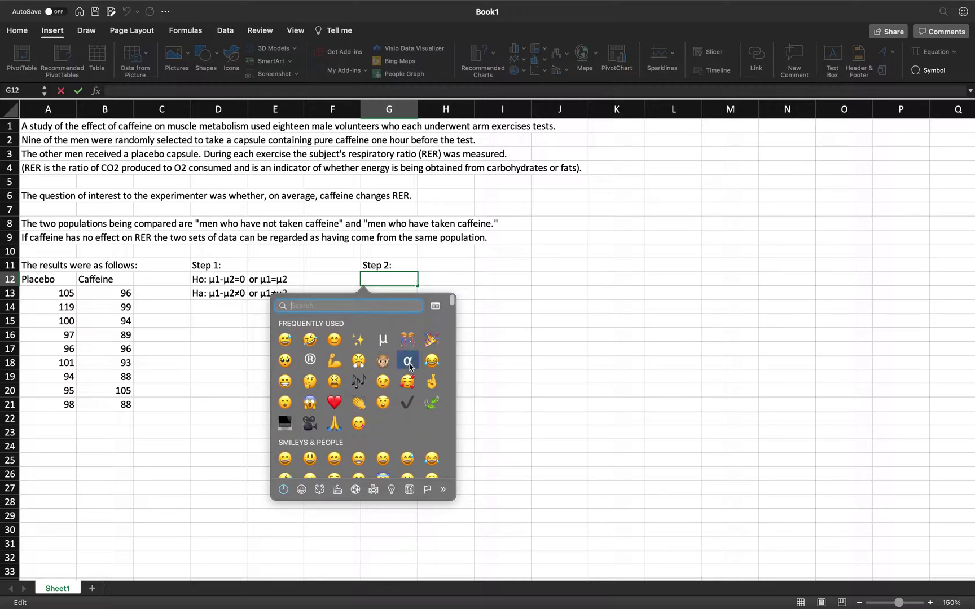
pyautogui.click(407, 363)
pyautogui.write('=0.05')
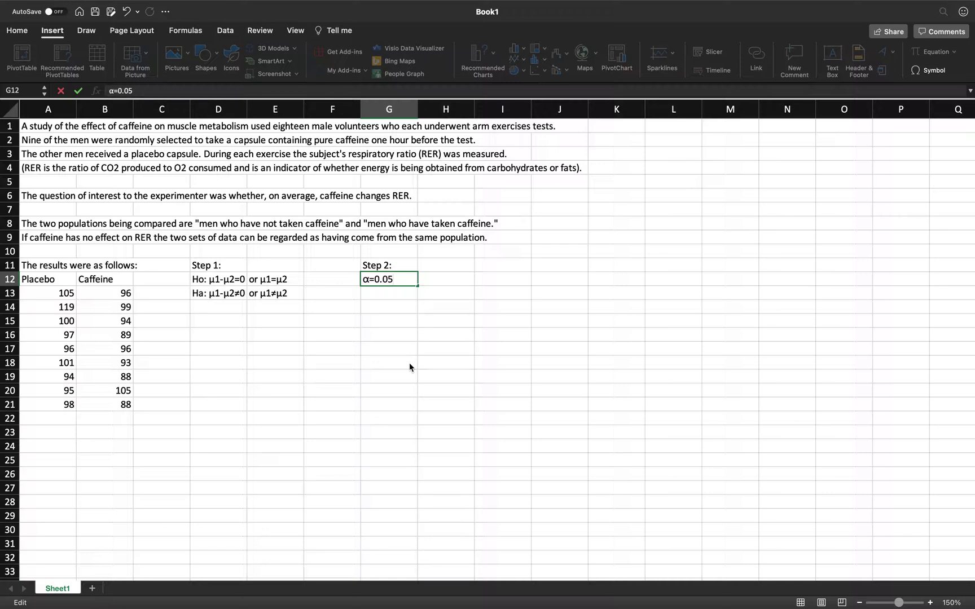
pyautogui.click(434, 279)
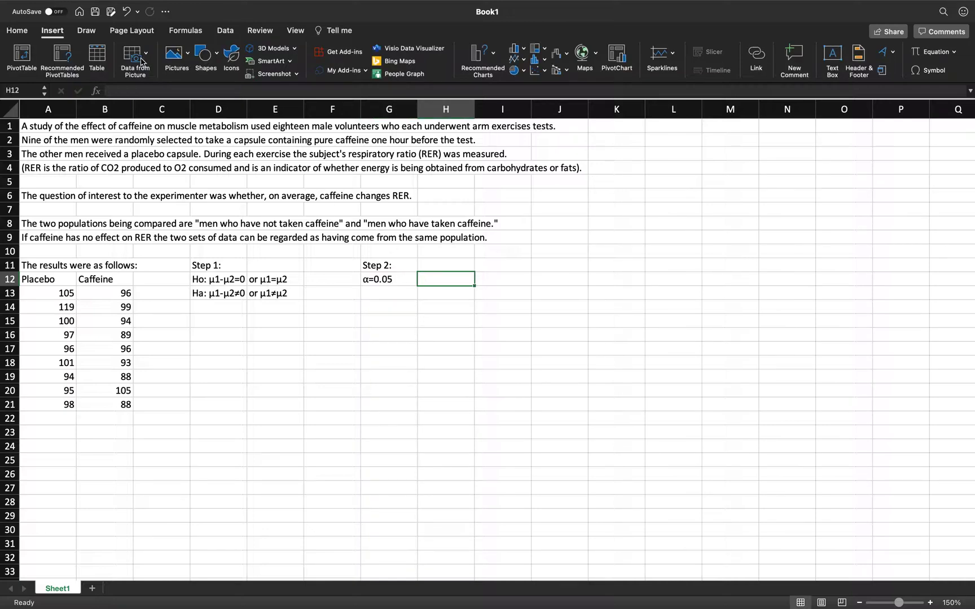
# - Check in the add-ins list that the Analysis ToolPak is enabled
pyautogui.click(227, 32)
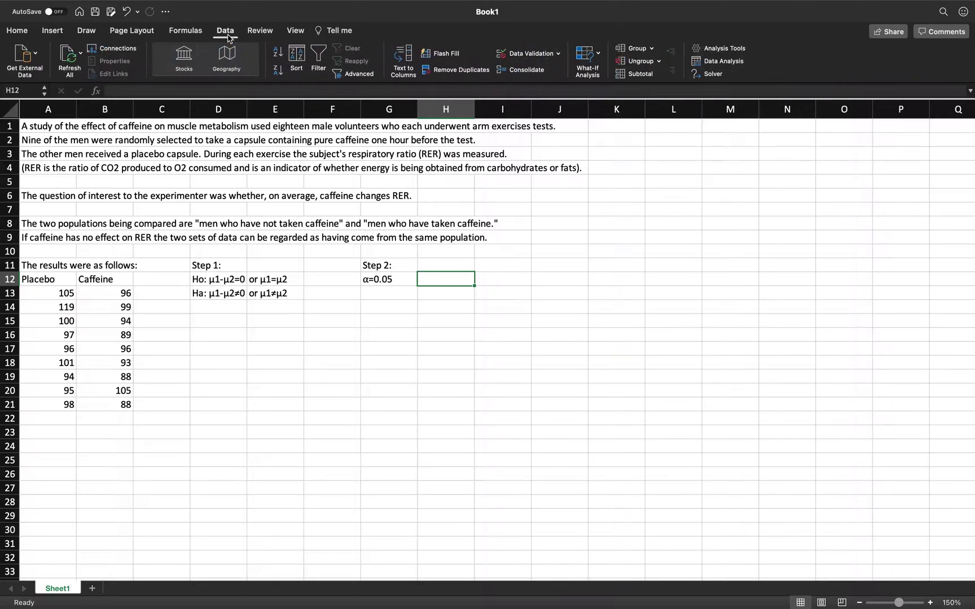
pyautogui.click(715, 51)
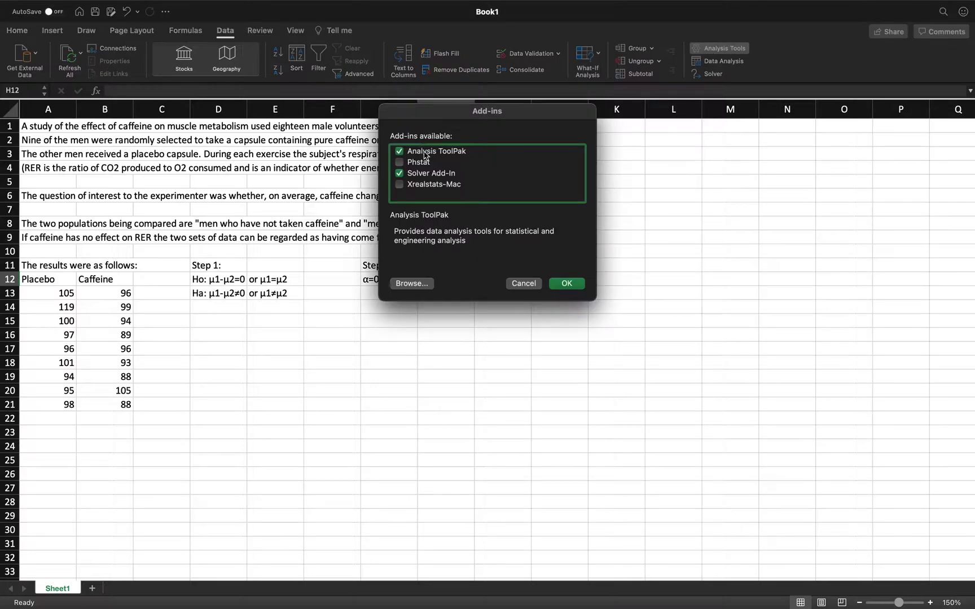
pyautogui.click(579, 284)
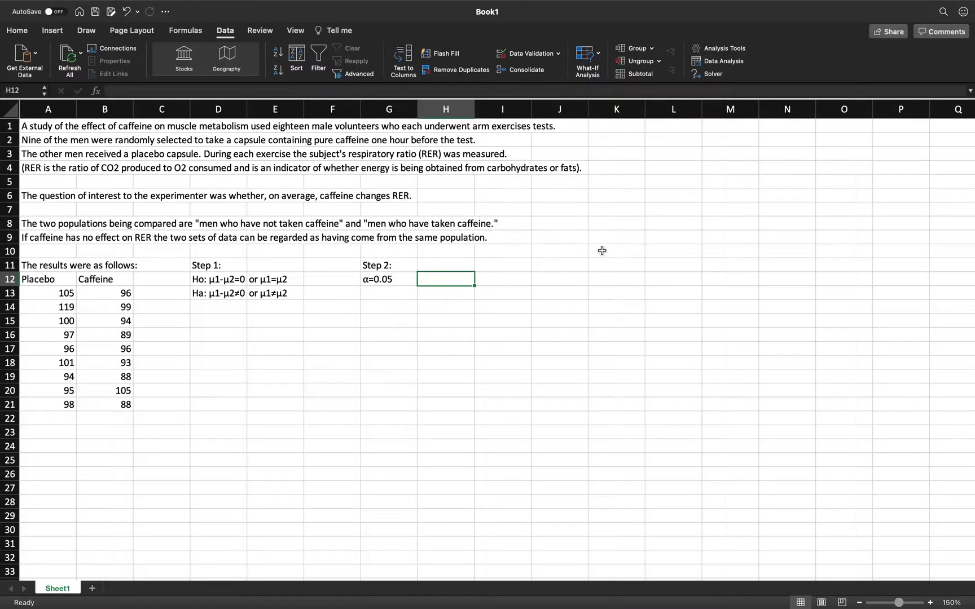
# - Start the t-Test: Two-Sample Assuming Unequal Variances analysis, keeping the worksheet data in view
pyautogui.click(719, 67)
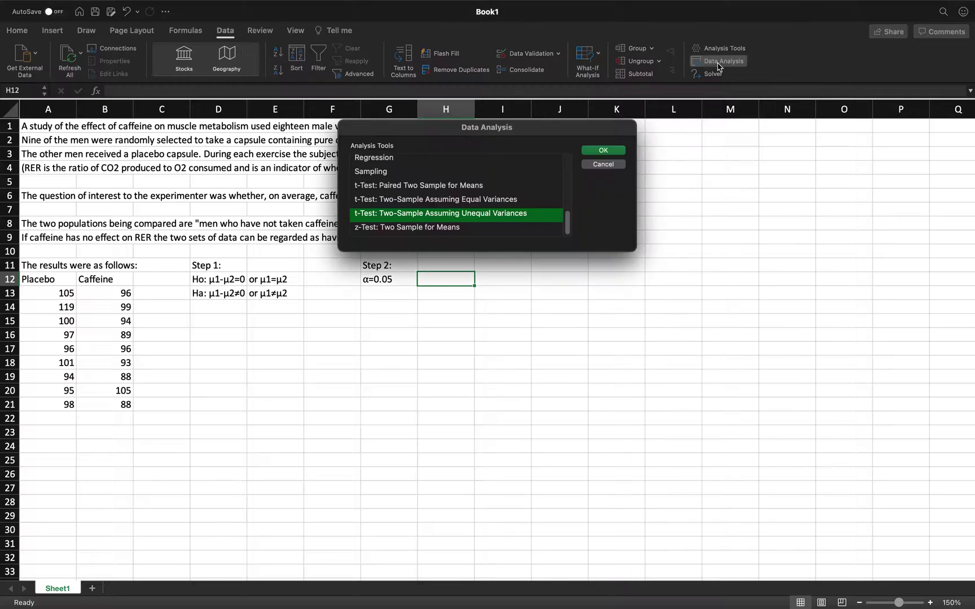
pyautogui.moveTo(575, 130); pyautogui.dragTo(752, 176)
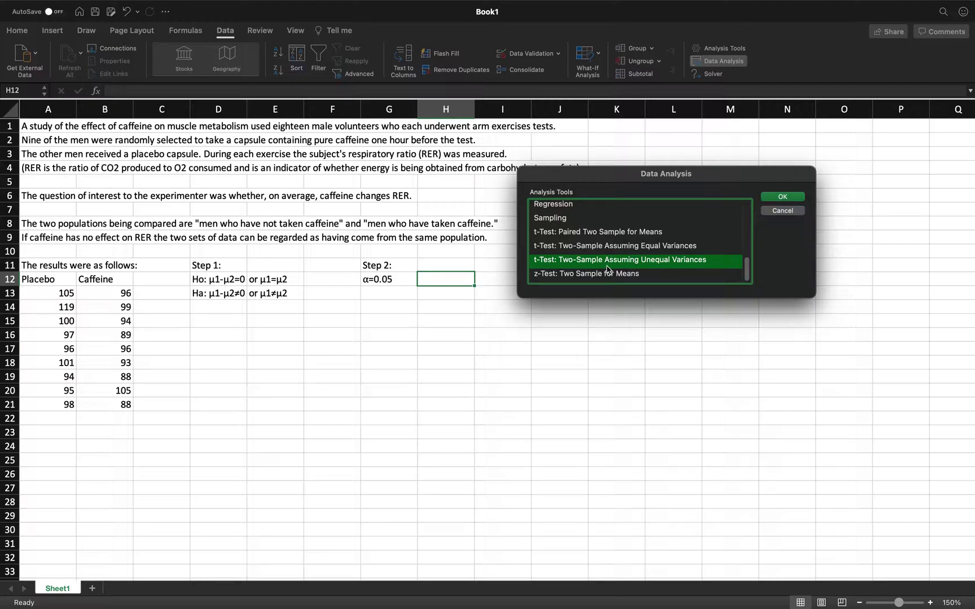
pyautogui.click(782, 197)
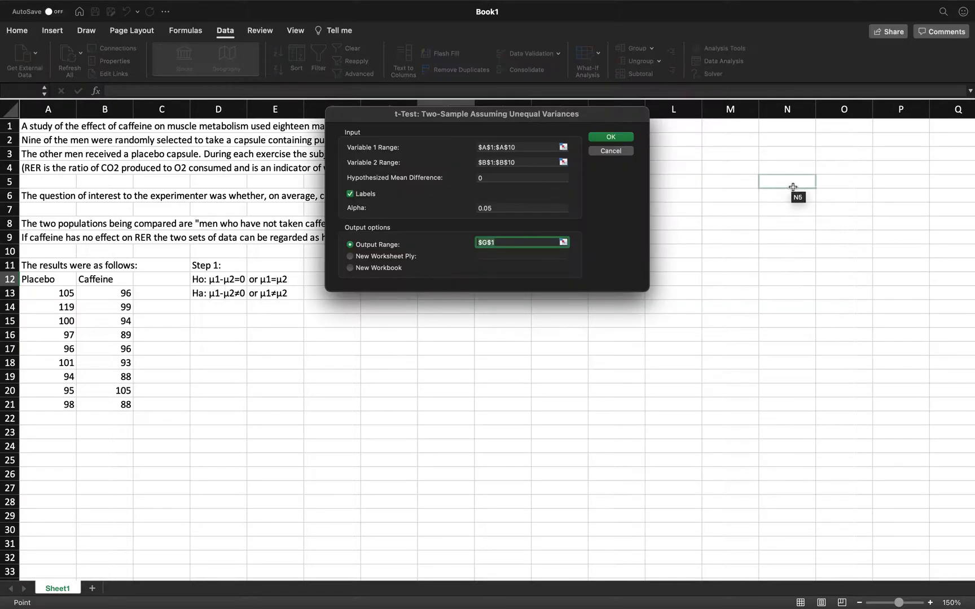
pyautogui.moveTo(581, 113); pyautogui.dragTo(765, 154)
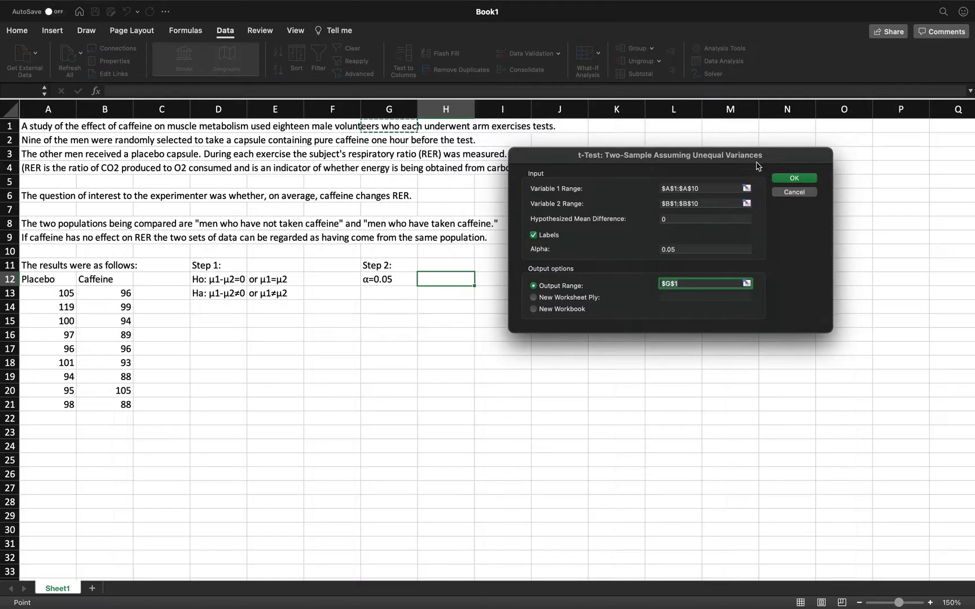
# - Set the Variable 1 range to A12:A21 and the Variable 2 range to B12:B21, with labels included
pyautogui.click(709, 190)
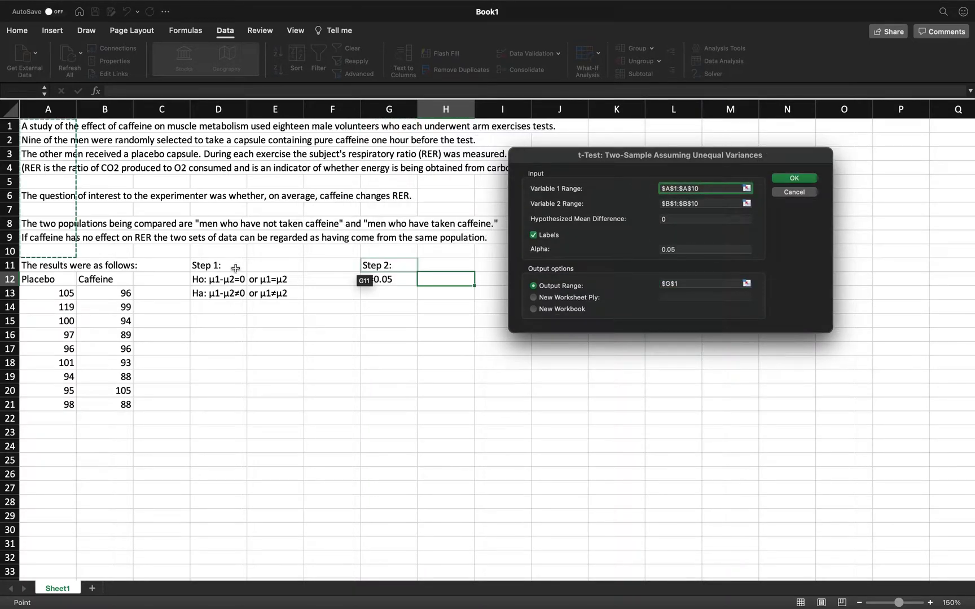
pyautogui.moveTo(51, 279); pyautogui.dragTo(68, 404)
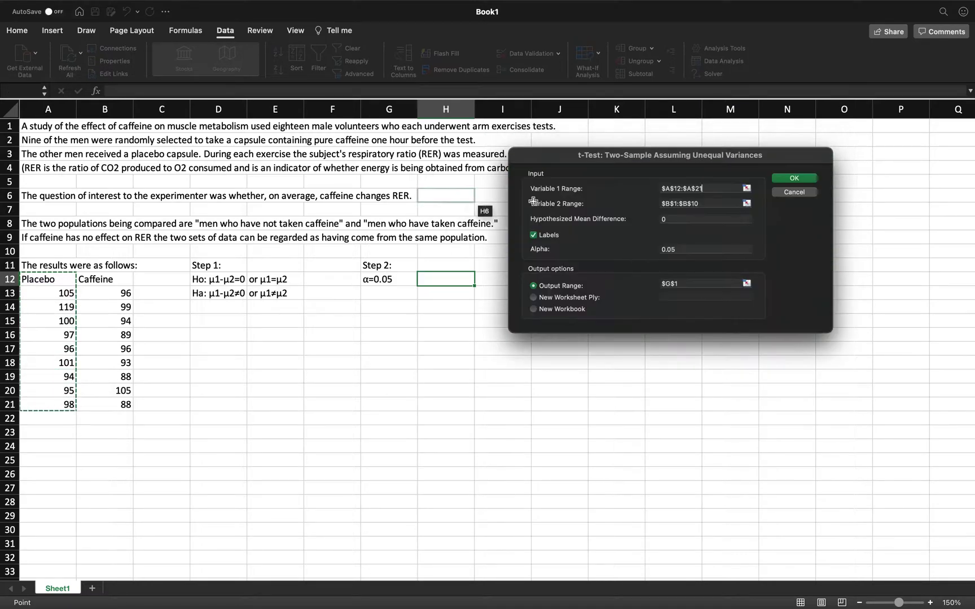
pyautogui.click(534, 235)
pyautogui.click(534, 236)
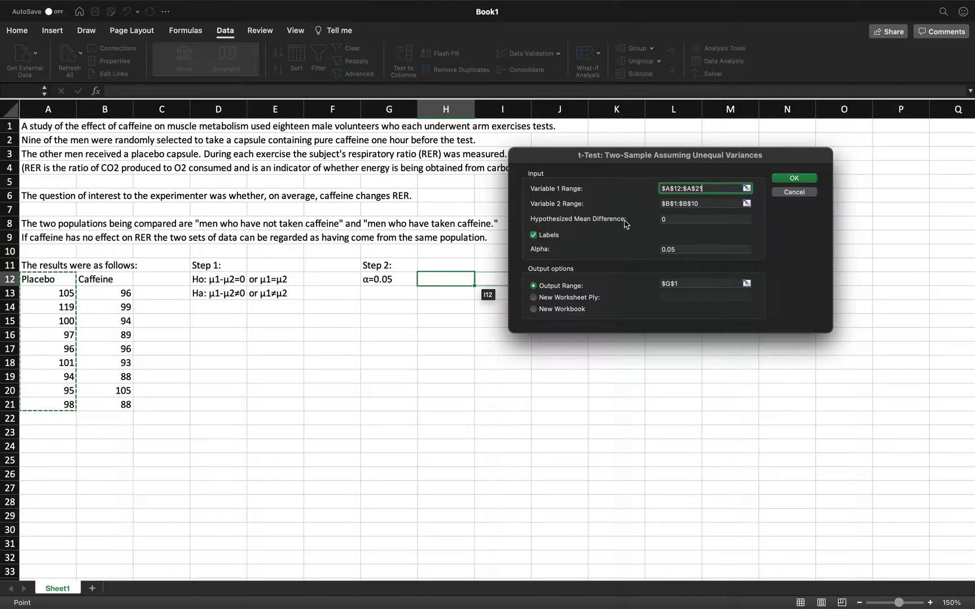
pyautogui.click(732, 203)
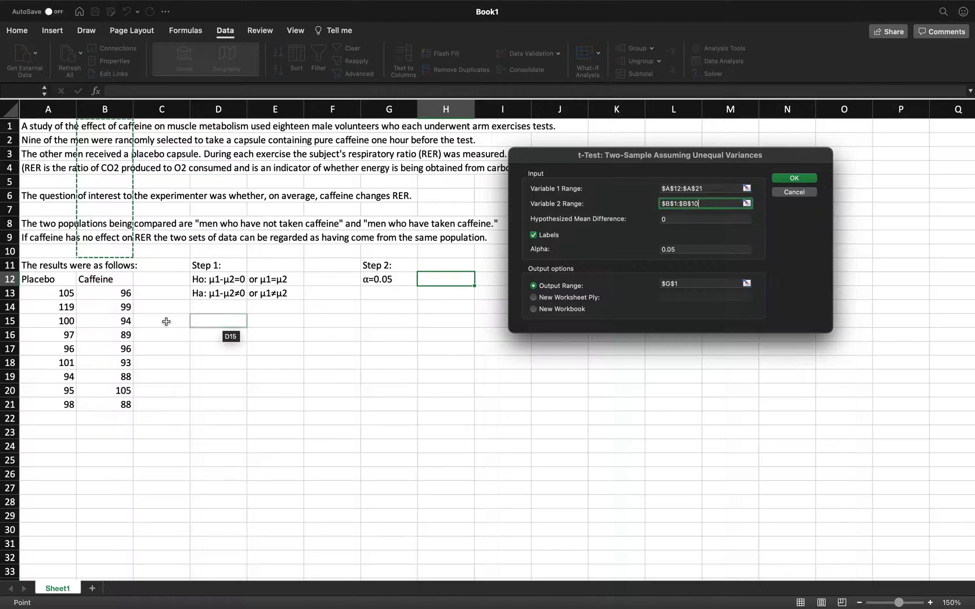
pyautogui.moveTo(121, 283); pyautogui.dragTo(116, 406)
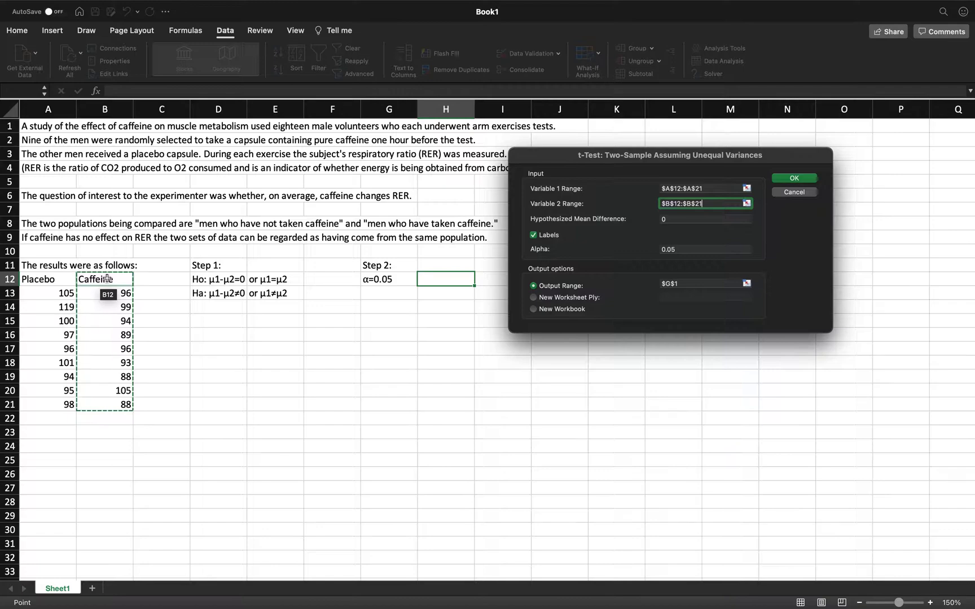
# - Run the t-test with a hypothesized mean difference of 0, alpha 0.05 and the output range at H12
pyautogui.click(681, 220)
pyautogui.click(654, 228)
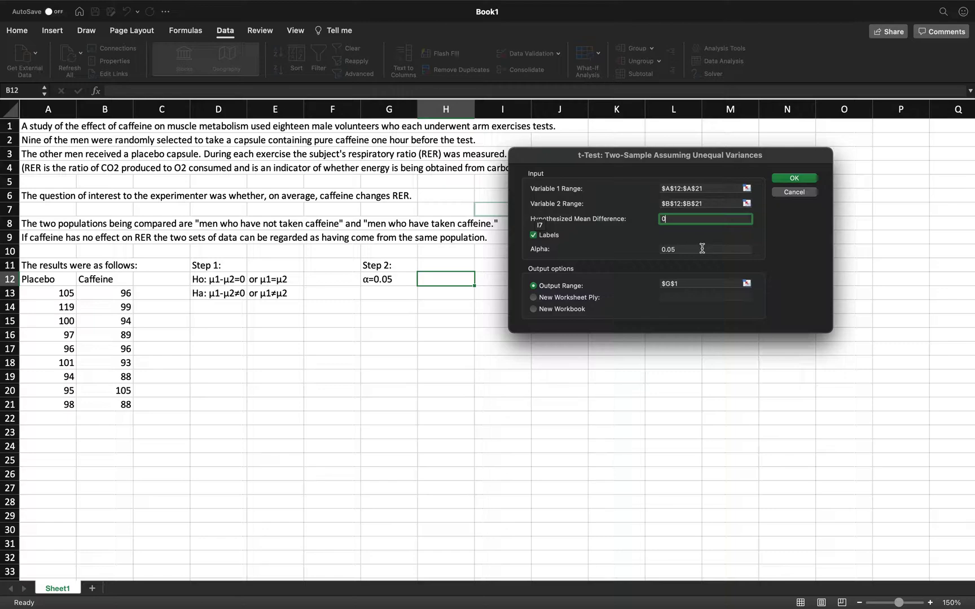
pyautogui.click(553, 288)
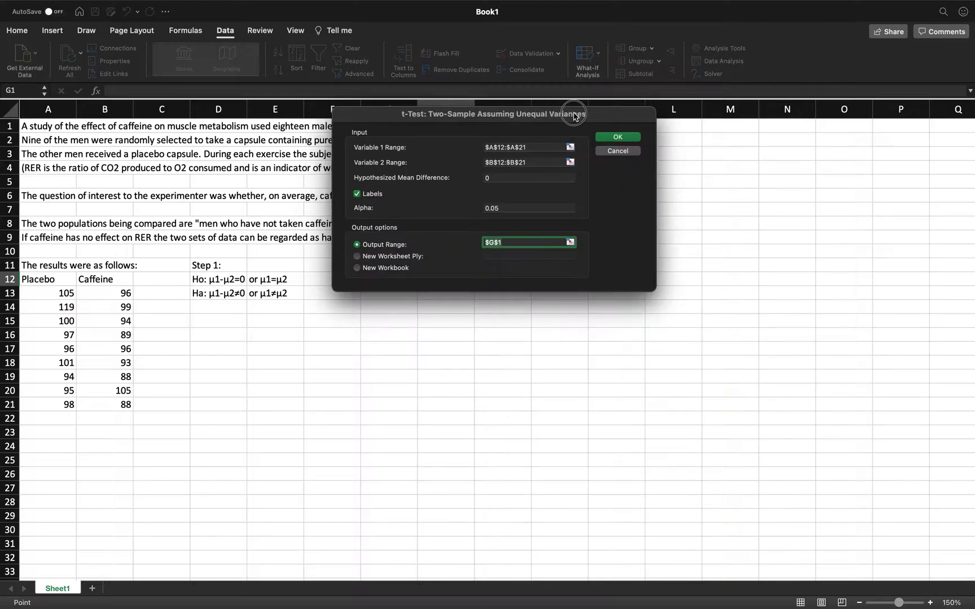
pyautogui.click(451, 282)
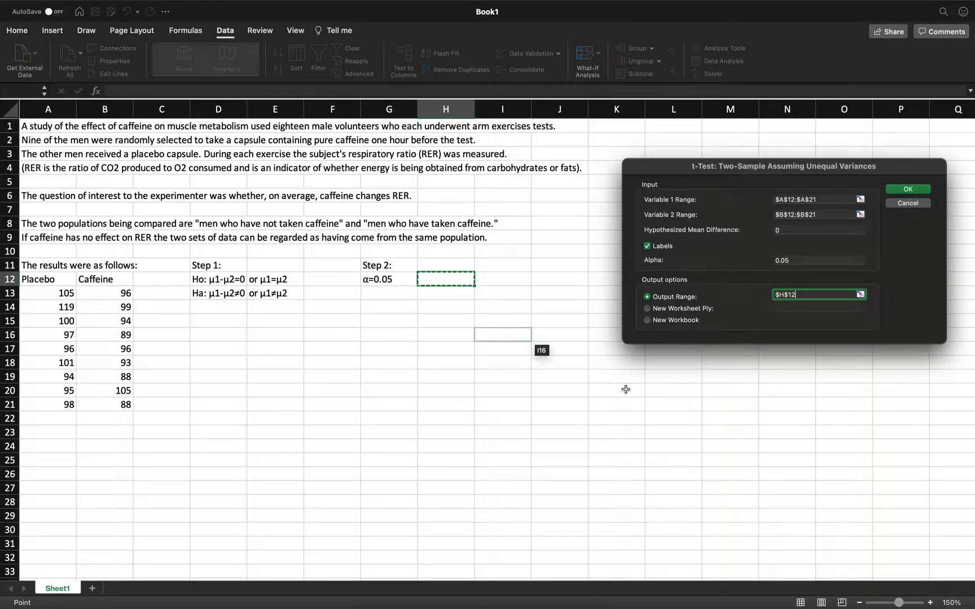
pyautogui.click(908, 190)
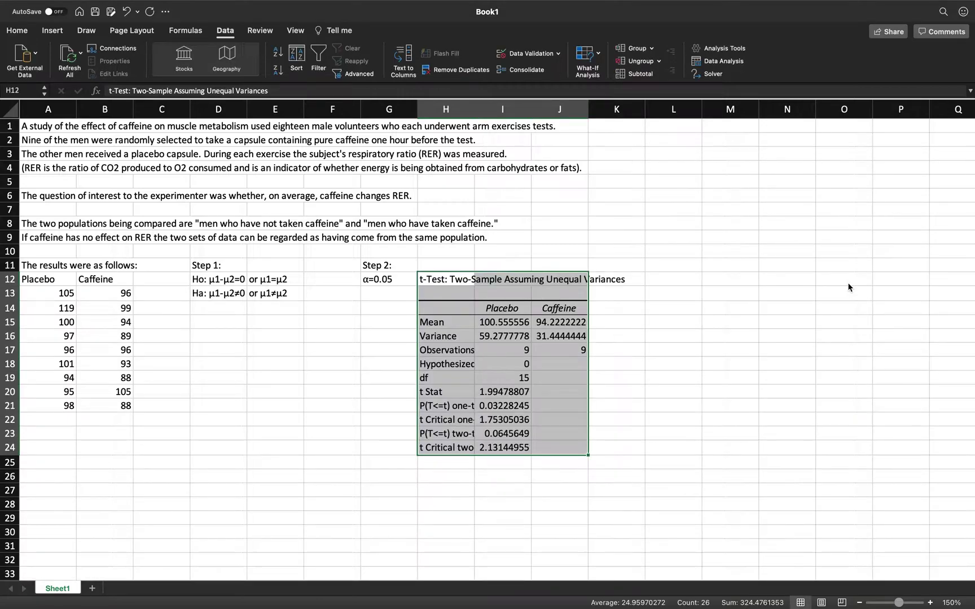
# - Widen column H to fit the row labels of the t-test output
pyautogui.click(449, 109)
pyautogui.click(473, 106)
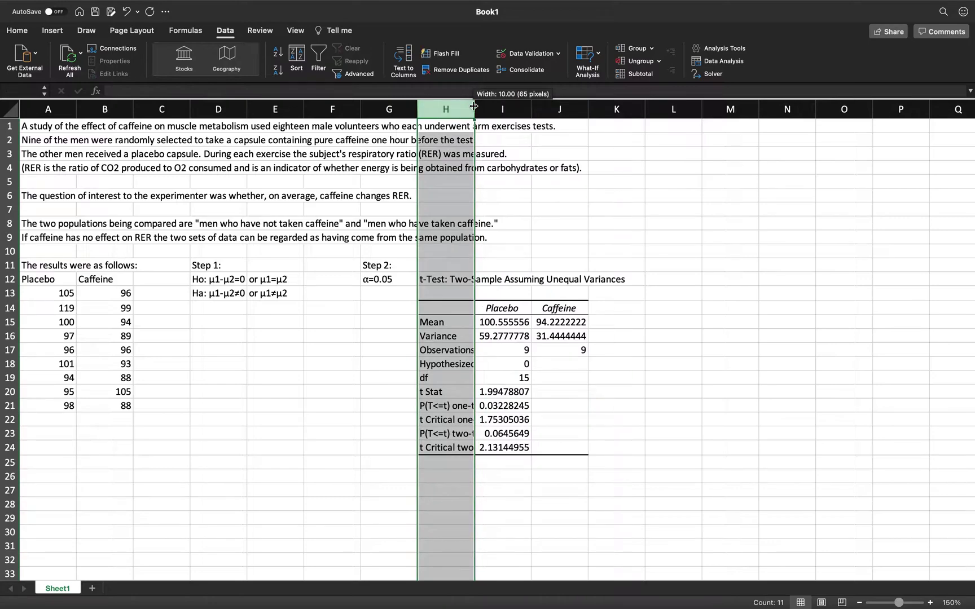
pyautogui.moveTo(474, 106); pyautogui.dragTo(556, 117)
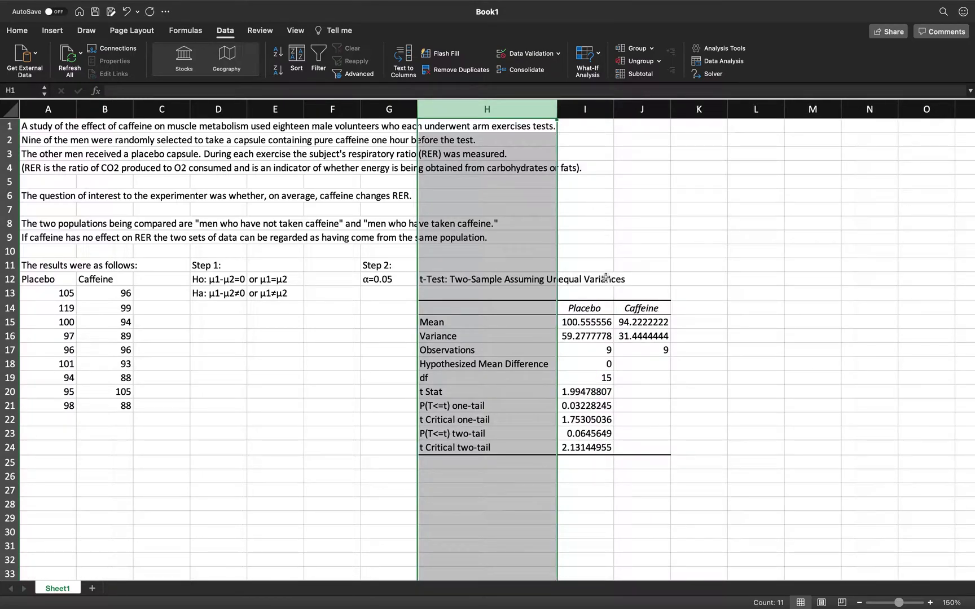
# - Examine the t-test output: each group's mean, variance and observations, the hypothesized mean difference, df and t Stat
pyautogui.click(586, 334)
pyautogui.moveTo(585, 307); pyautogui.dragTo(583, 370)
pyautogui.moveTo(645, 306); pyautogui.dragTo(646, 365)
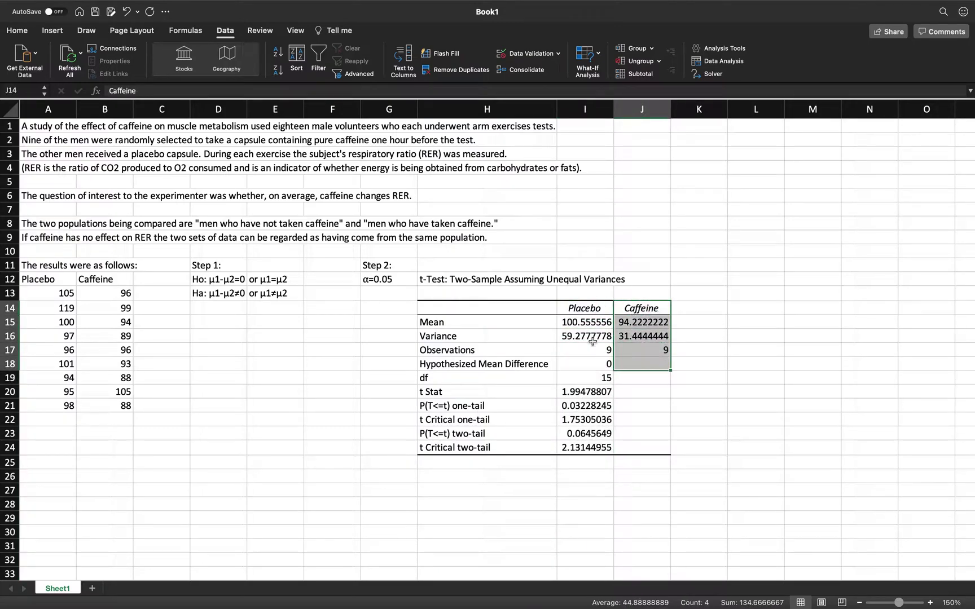
pyautogui.click(511, 326)
pyautogui.click(512, 337)
pyautogui.click(522, 359)
pyautogui.click(520, 353)
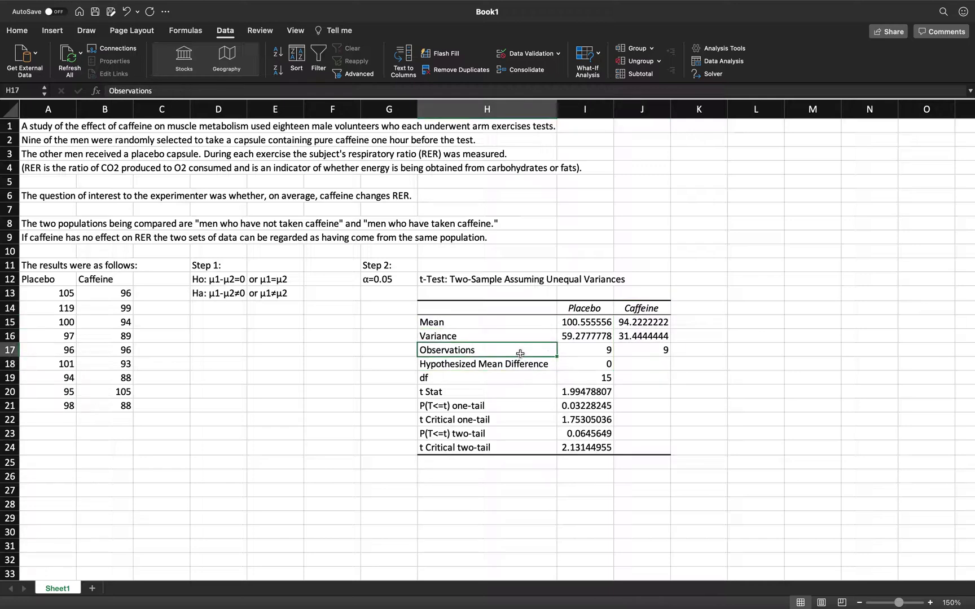
pyautogui.click(573, 365)
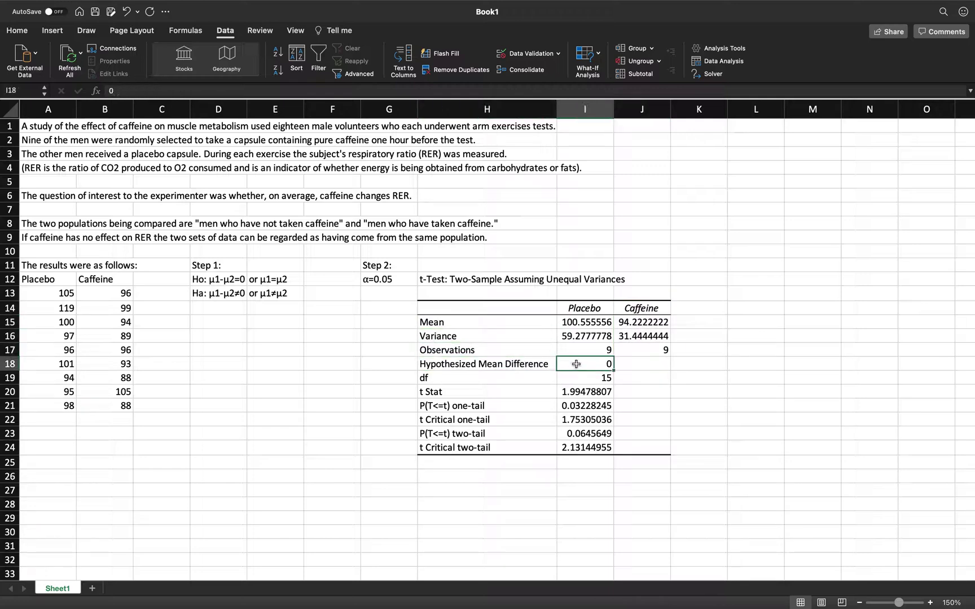
pyautogui.click(539, 380)
pyautogui.click(581, 382)
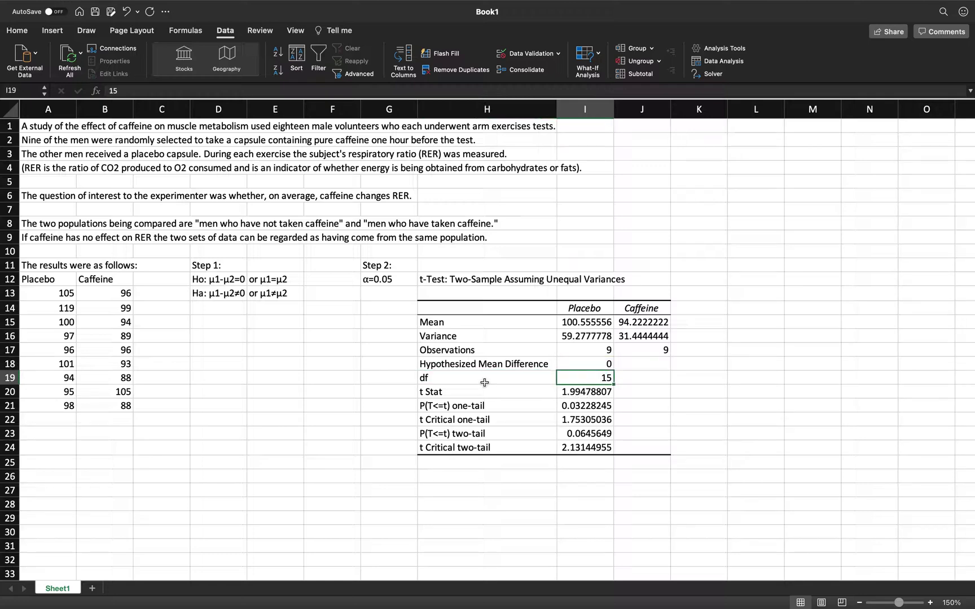
pyautogui.click(501, 397)
pyautogui.click(571, 394)
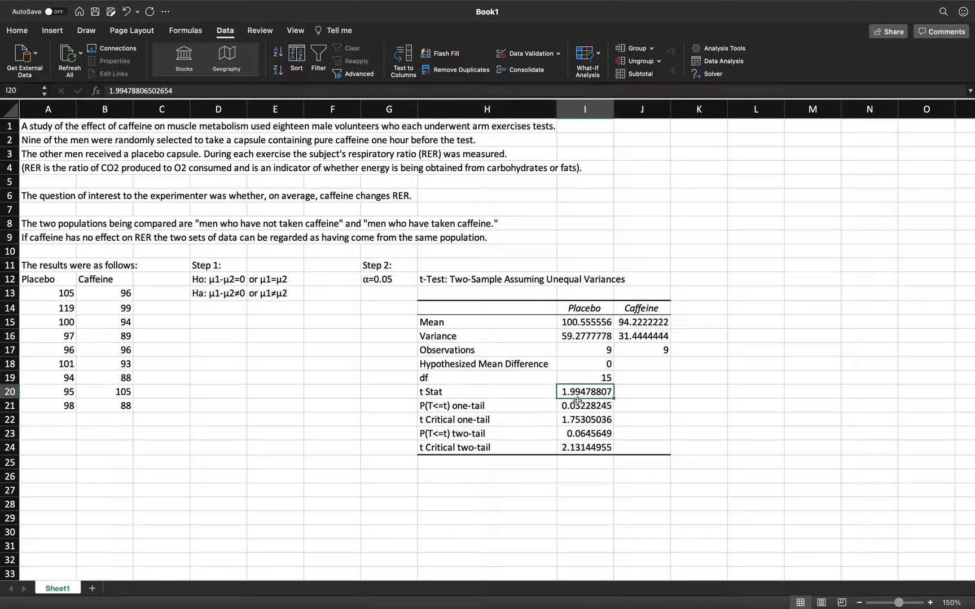
# - Highlight the t Stat label and value in H20:I20 with yellow fill
pyautogui.moveTo(536, 395); pyautogui.dragTo(567, 391)
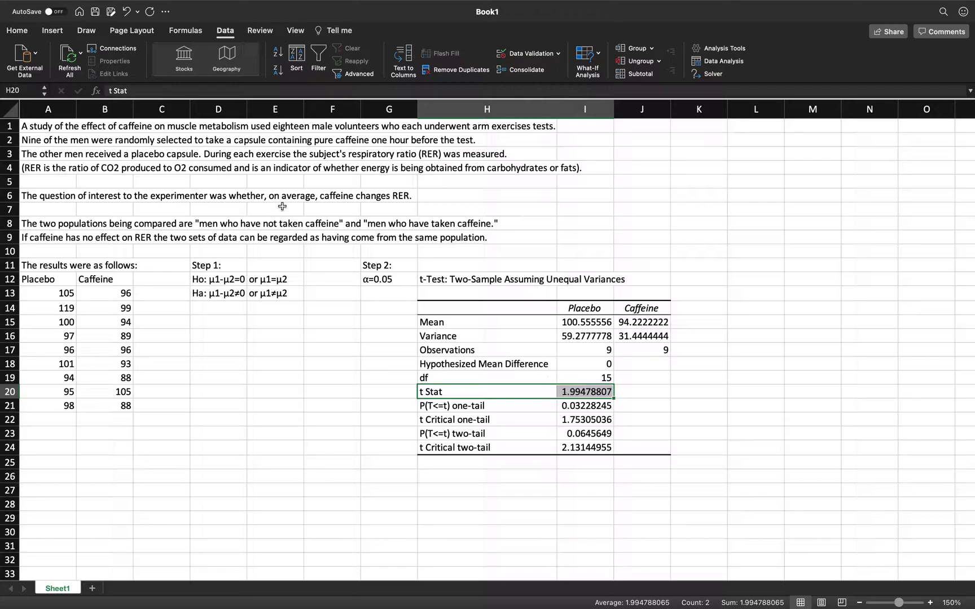
pyautogui.click(17, 30)
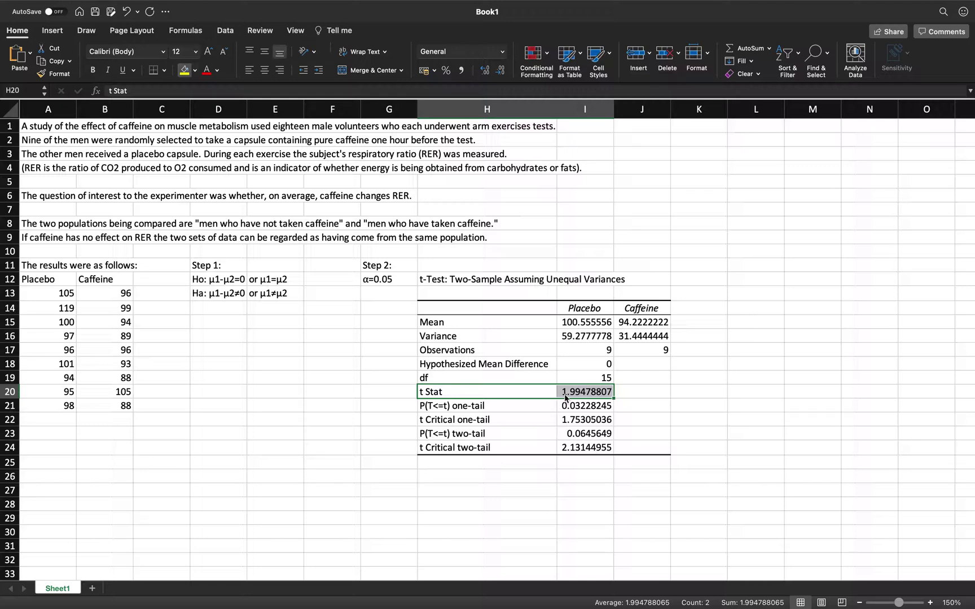
pyautogui.press('super+y')
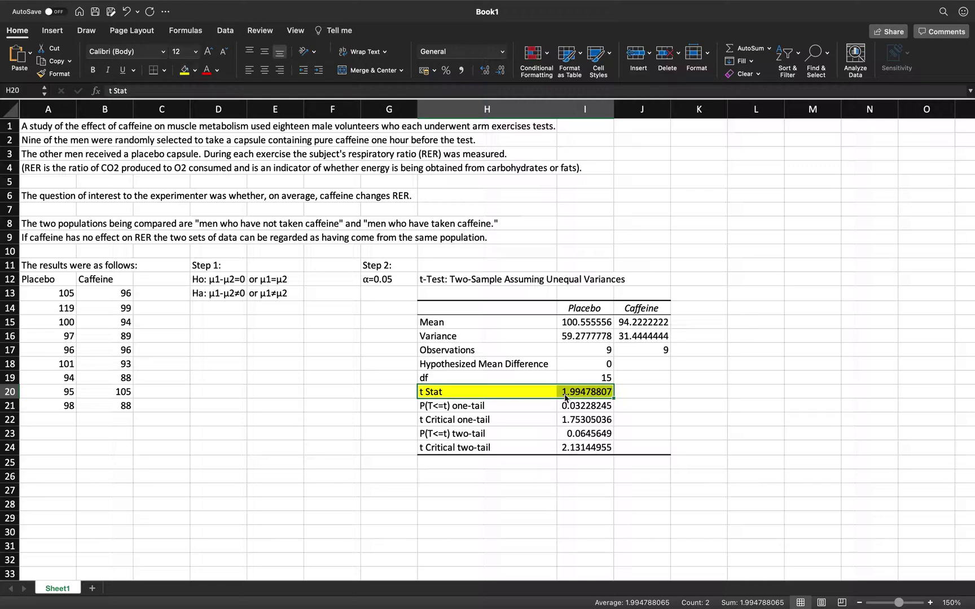
# - Highlight the null and alternative hypotheses in D12:E13 with yellow fill
pyautogui.moveTo(226, 277); pyautogui.dragTo(282, 295)
pyautogui.click(184, 70)
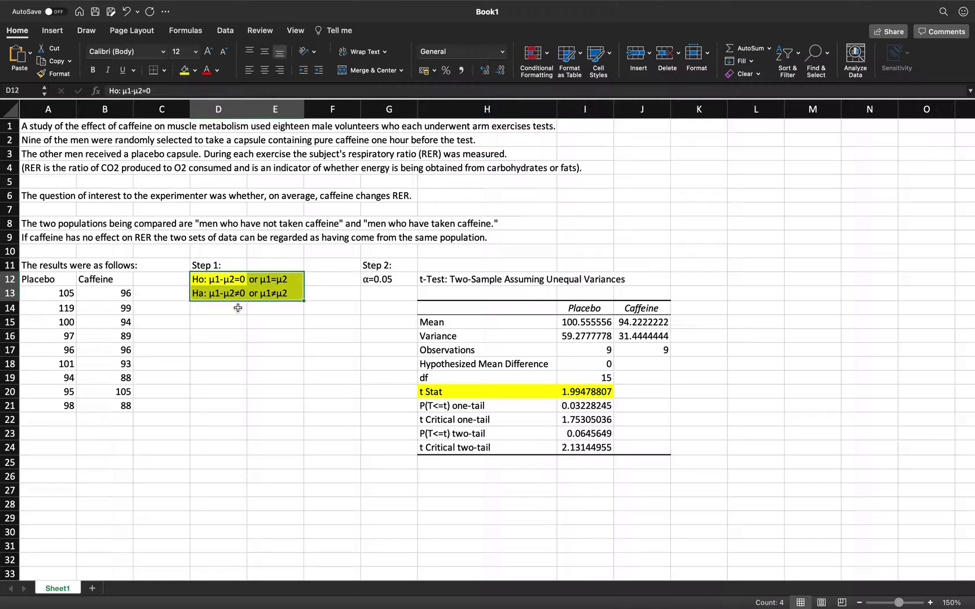
pyautogui.click(278, 297)
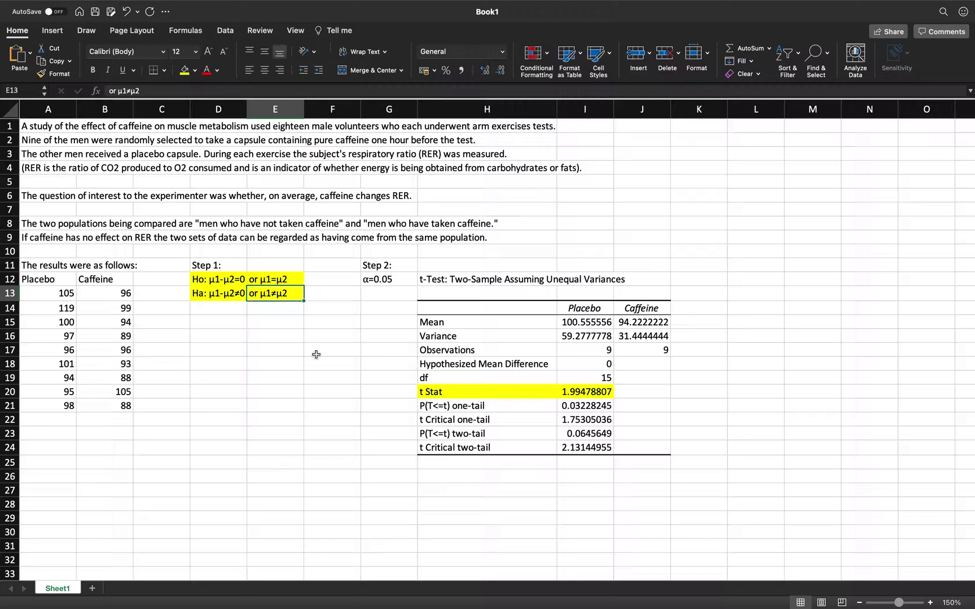
# - Highlight the P(T<=t) two-tail label and value in H23:I23 with yellow fill
pyautogui.click(507, 437)
pyautogui.moveTo(507, 437); pyautogui.dragTo(581, 436)
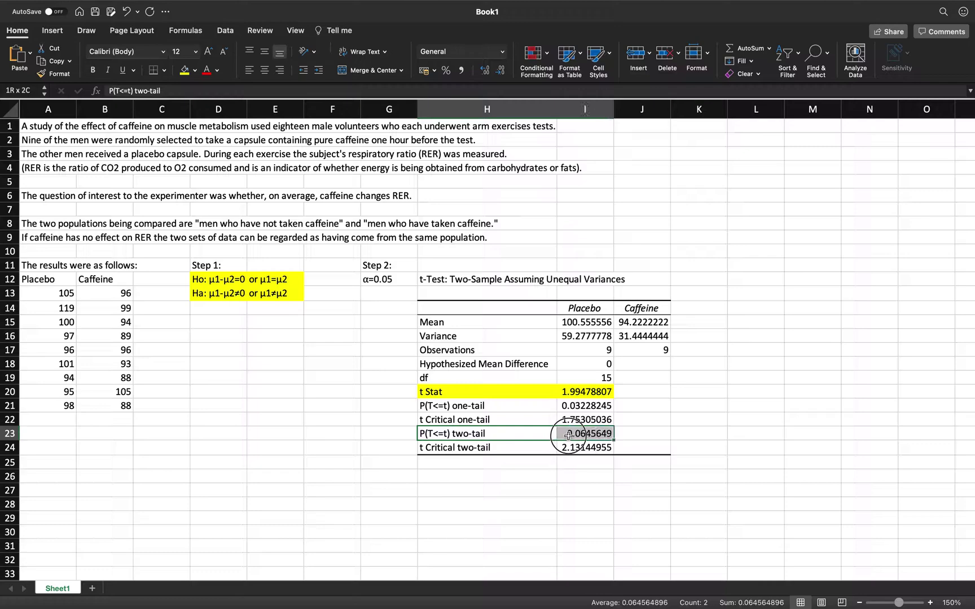
pyautogui.click(185, 69)
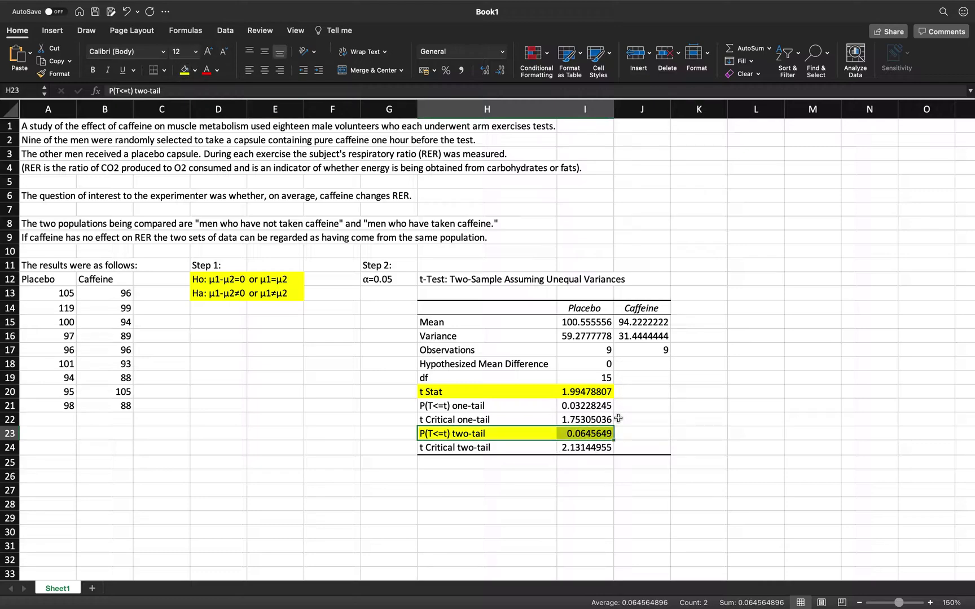
pyautogui.click(602, 436)
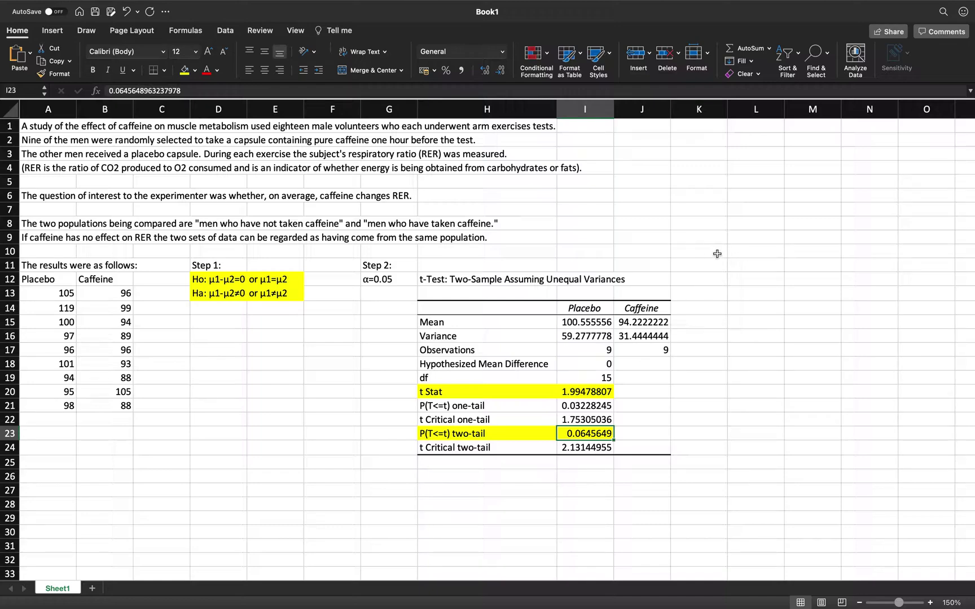
# - Enter the heading "Step 3:" in cell L10
pyautogui.click(738, 252)
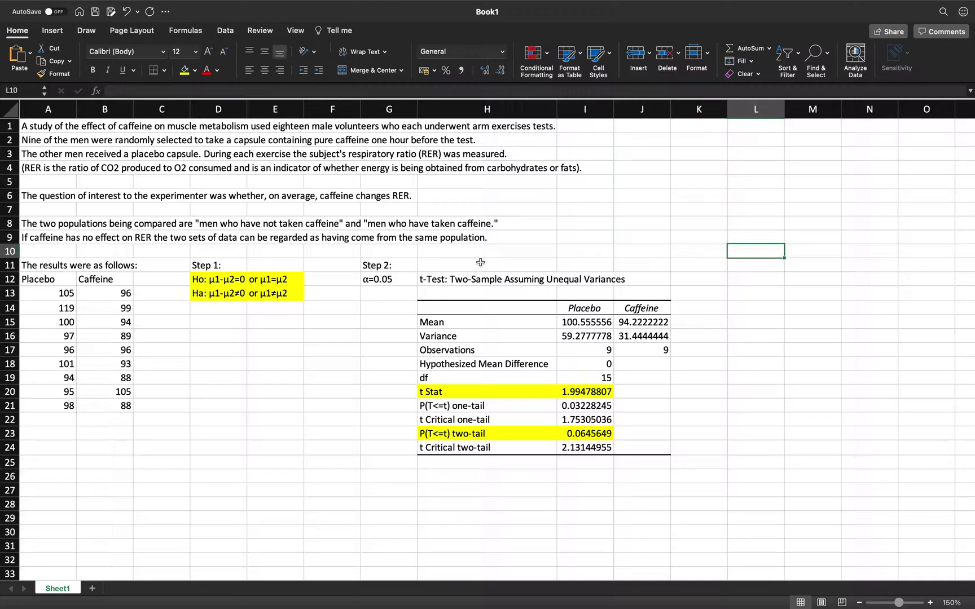
pyautogui.write('Step 3:')
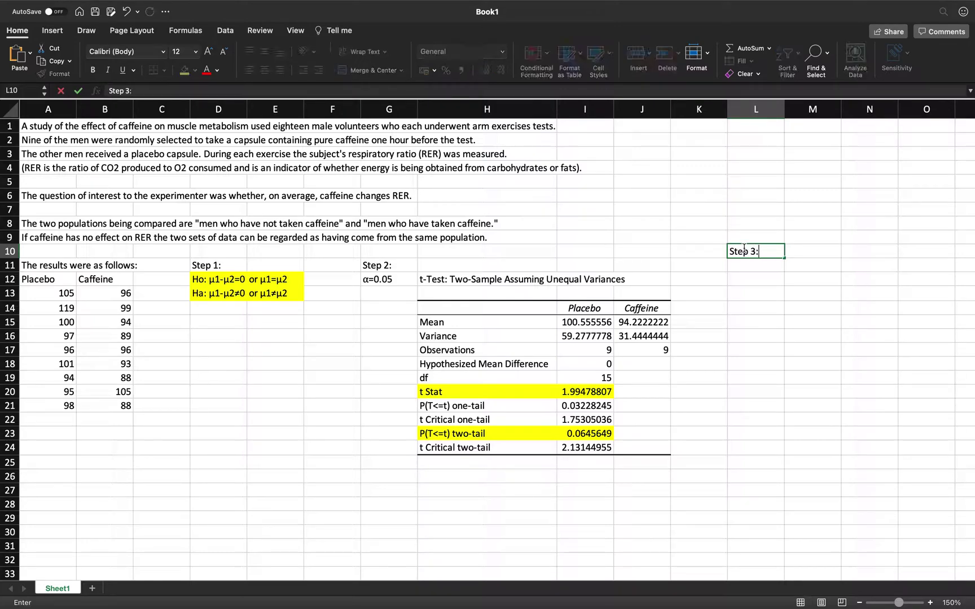
pyautogui.press('Return')
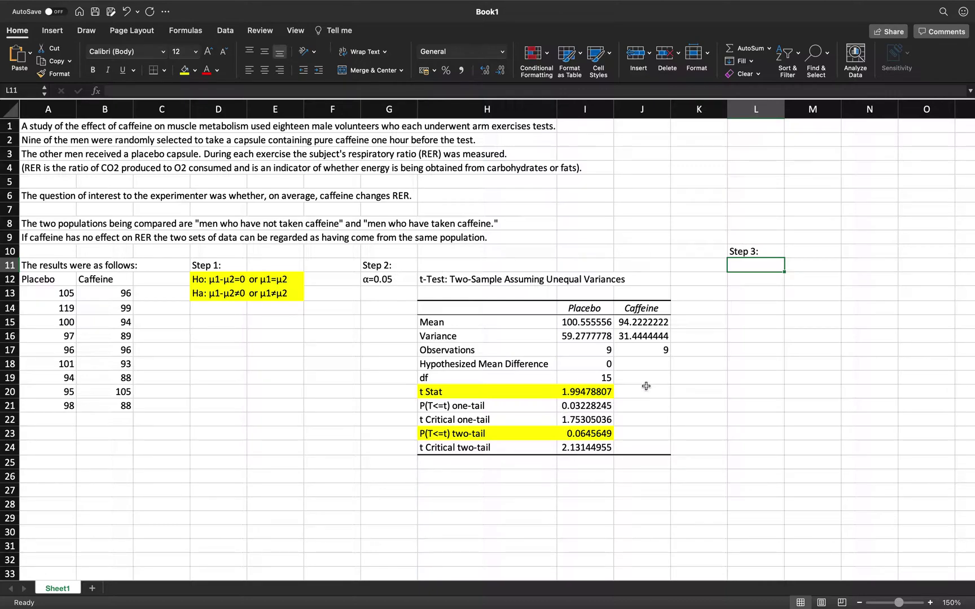
# - Enter "Since p-value >" in cell L11, with a space before the greater-than sign
pyautogui.write('Since p-value')
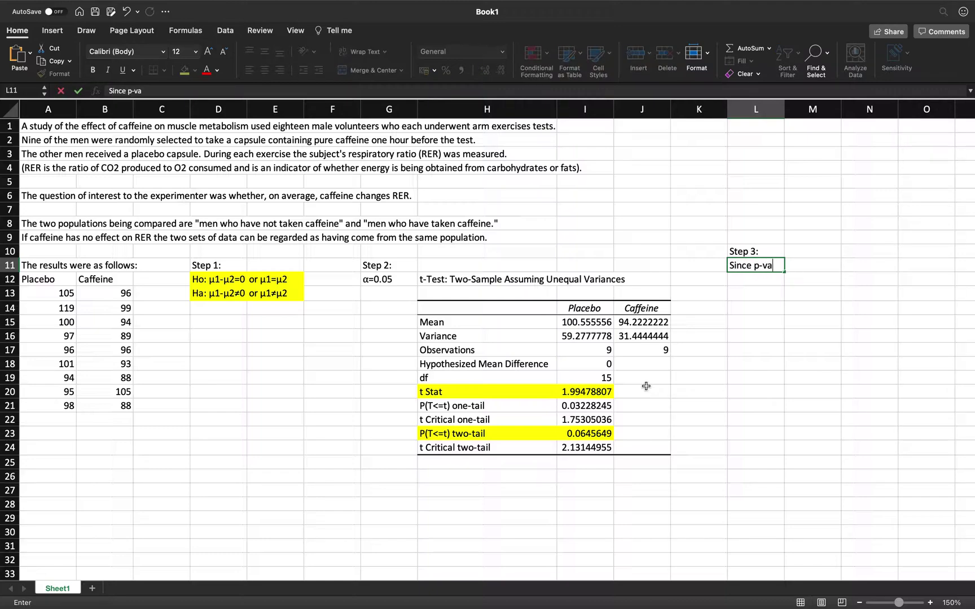
pyautogui.write('>')
pyautogui.press('Left')
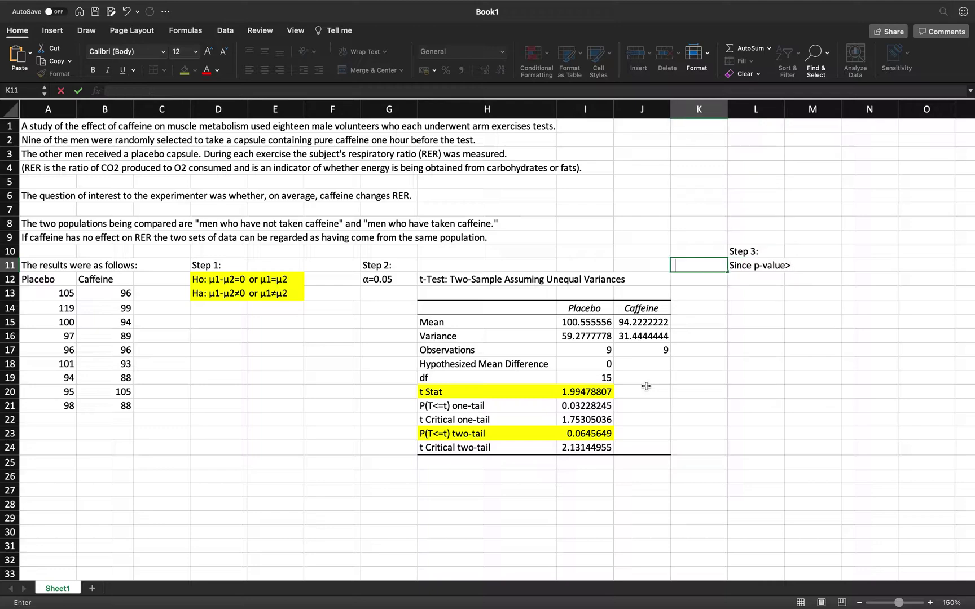
pyautogui.press('Right')
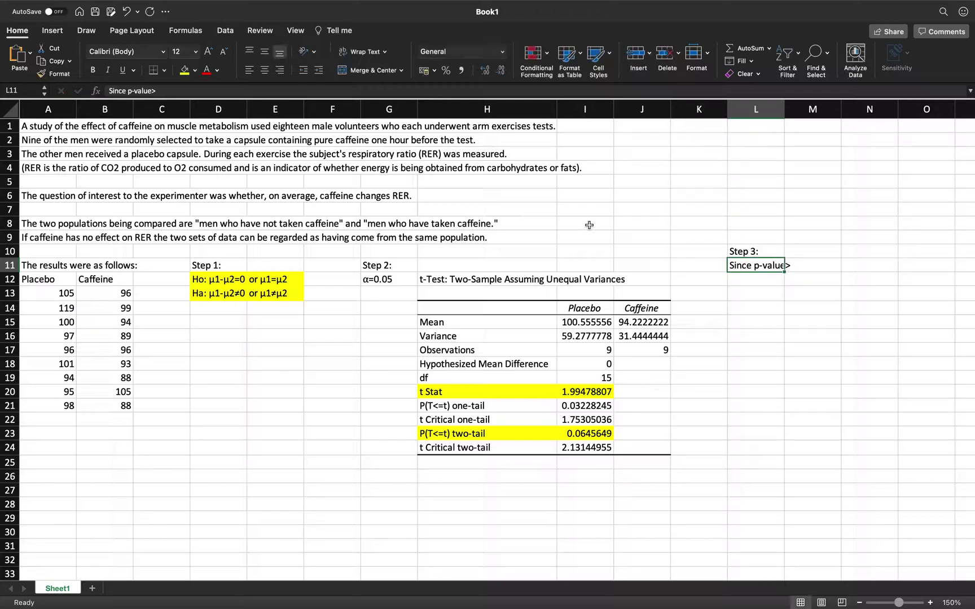
pyautogui.click(183, 90)
pyautogui.press('Left')
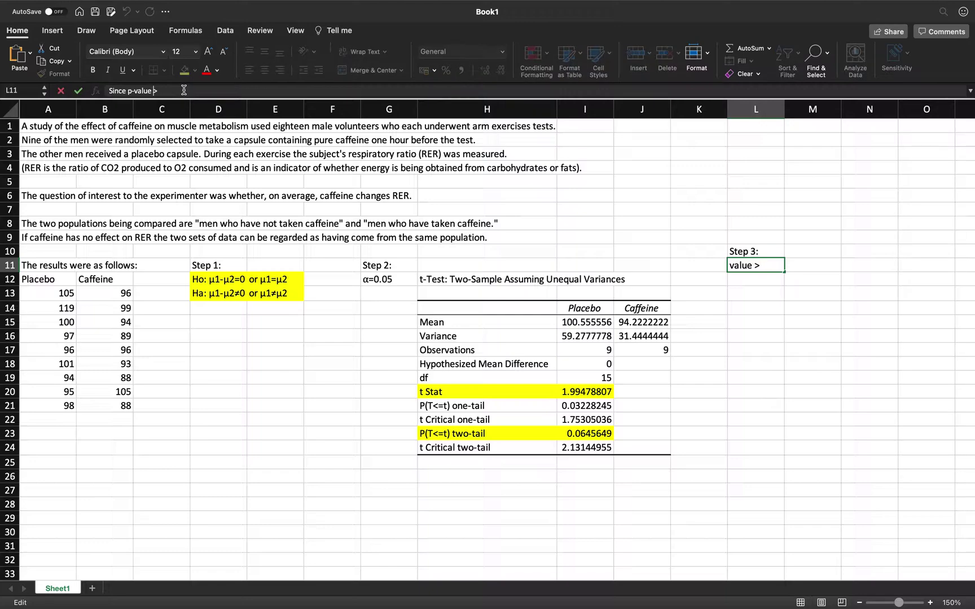
# - Copy the α symbol from cell G12 and append it to the statement in L11 so it reads "Since p-value > α"
pyautogui.click(365, 280)
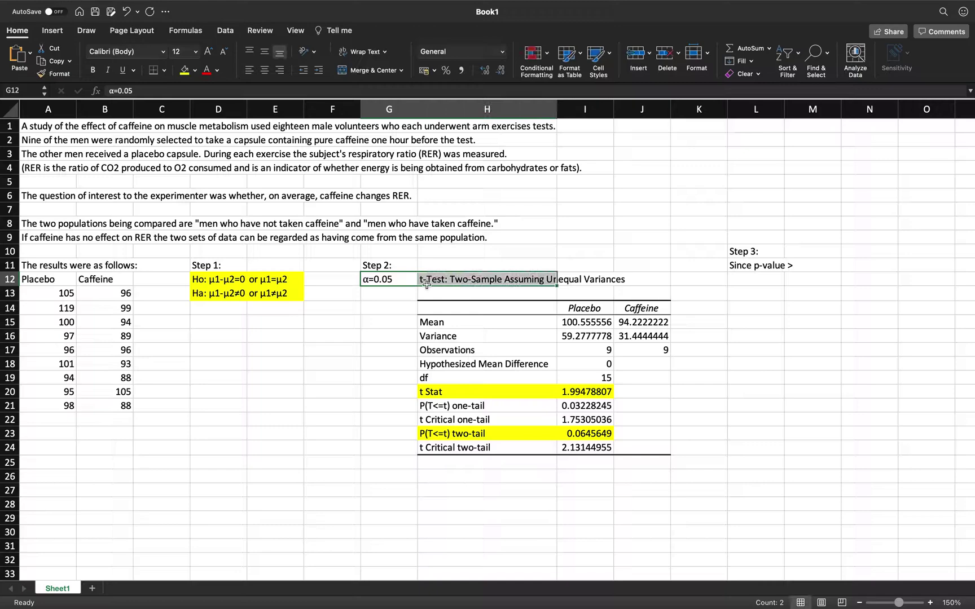
pyautogui.doubleClick(374, 279)
pyautogui.press('Left')
pyautogui.hotkey('shift', 'Left')
pyautogui.press('super+c')
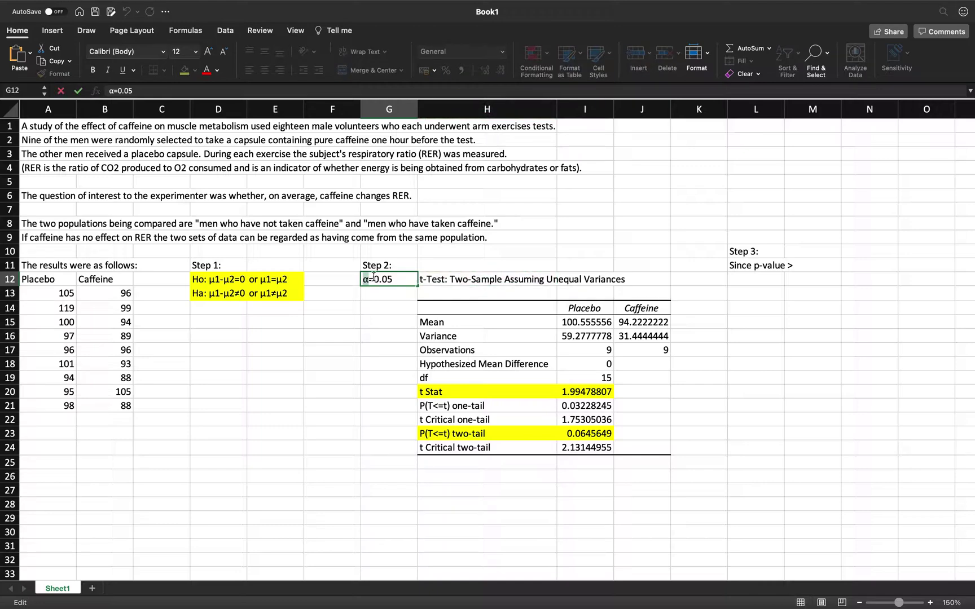
pyautogui.click(760, 263)
pyautogui.click(241, 88)
pyautogui.press('super+v')
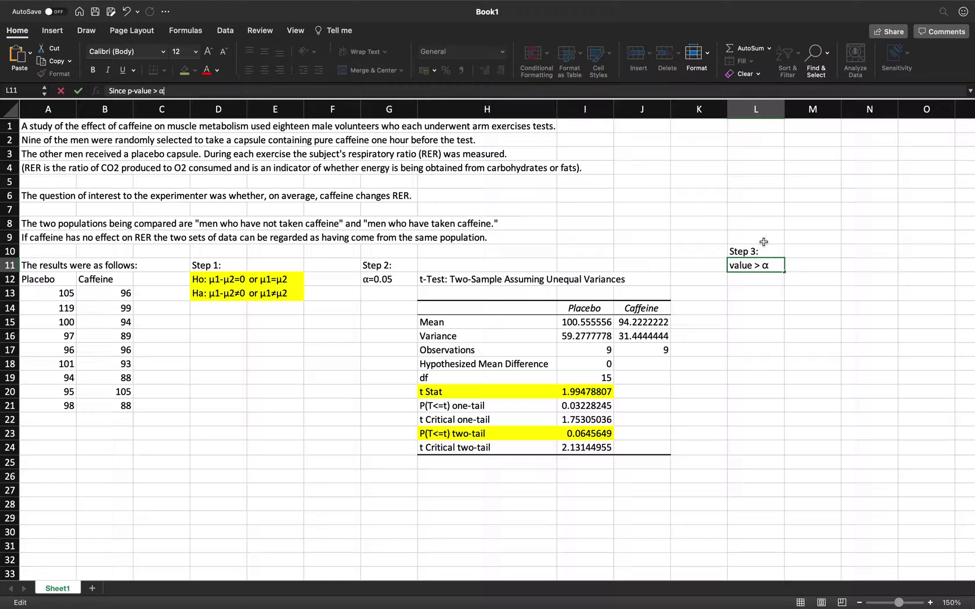
pyautogui.press('Return')
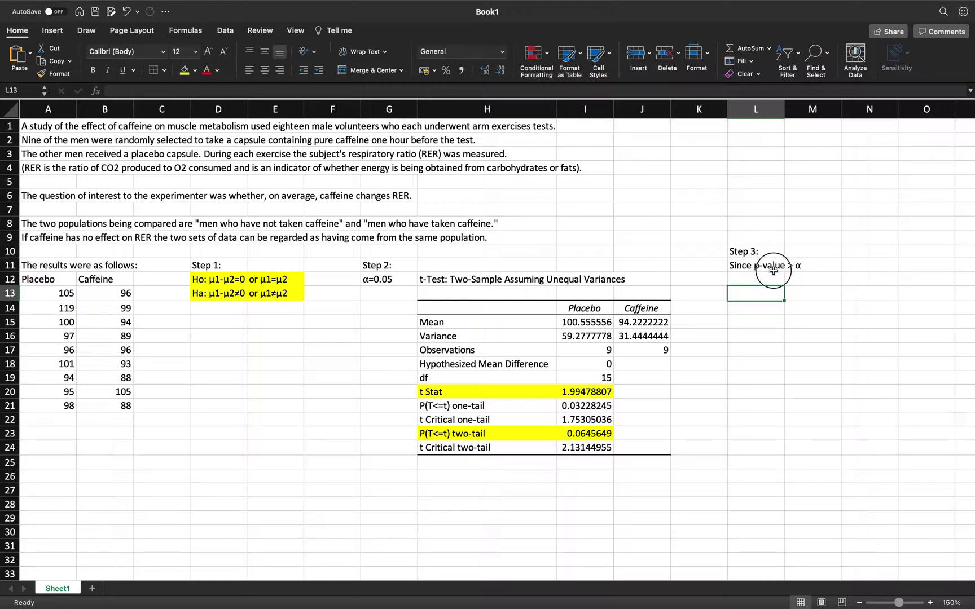
# - Check the two-tail p-value in I23 and add a period to the end of the statement in L11
pyautogui.click(773, 270)
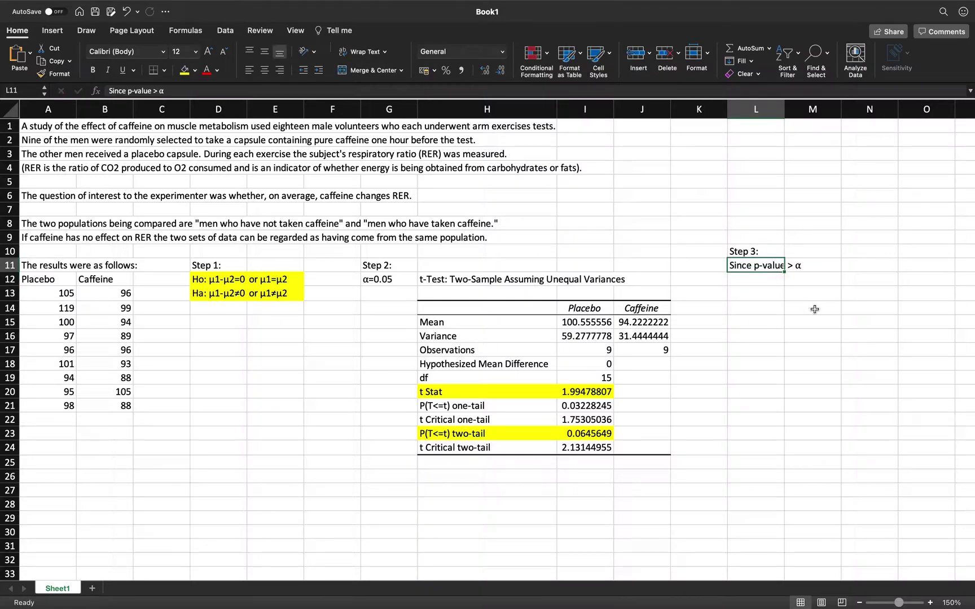
pyautogui.click(586, 435)
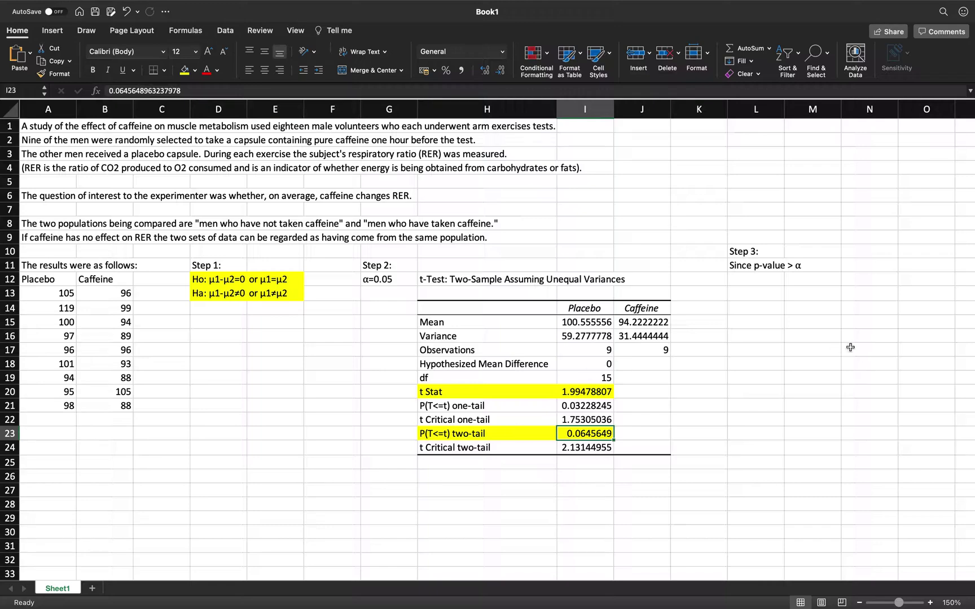
pyautogui.click(770, 265)
pyautogui.click(400, 93)
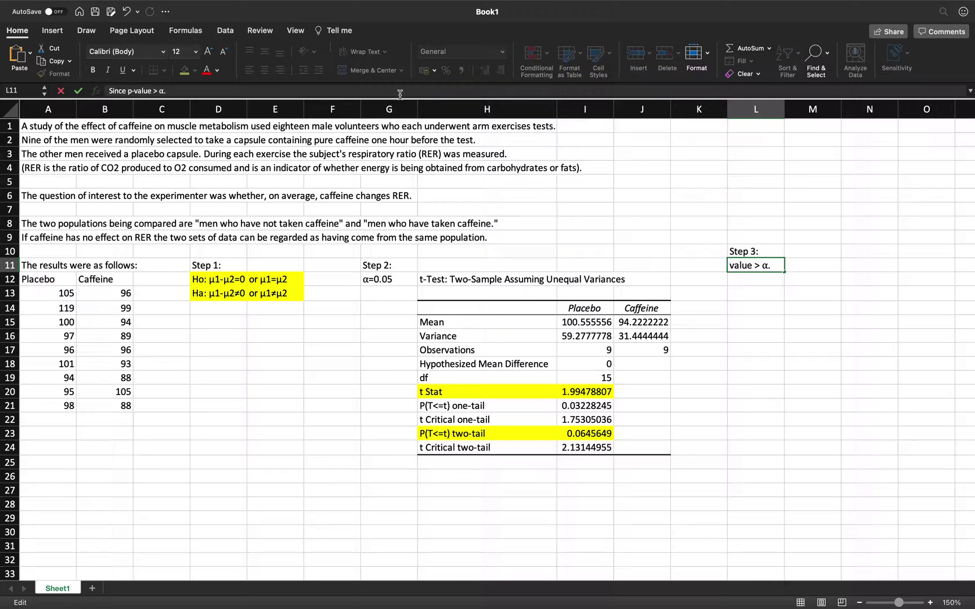
pyautogui.press('Return')
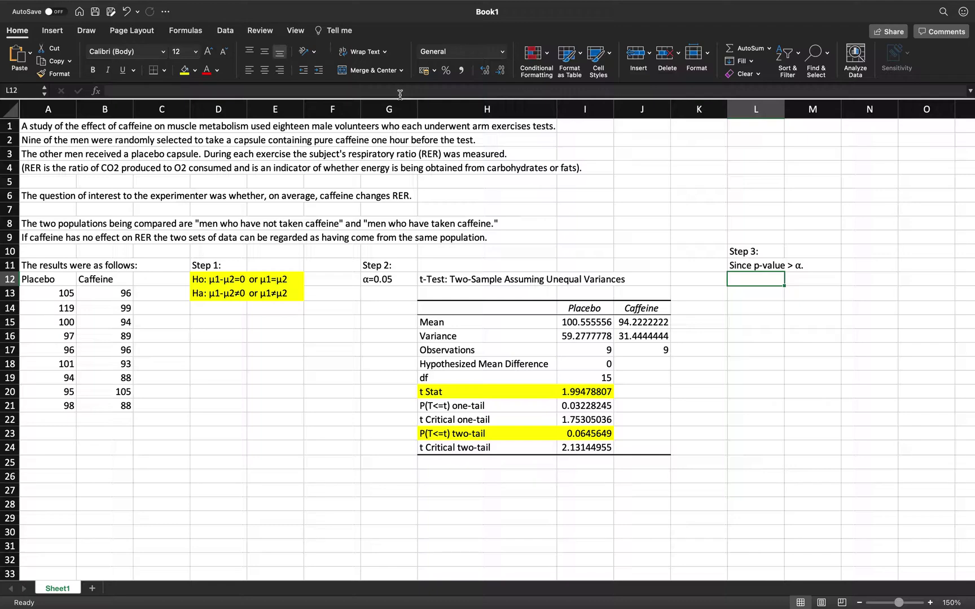
# - Enter "That is 0.0646 > 0.05." in cell L12 and "Hence, we do NOT reject Ho." in cell L13
pyautogui.write('That is 0.0')
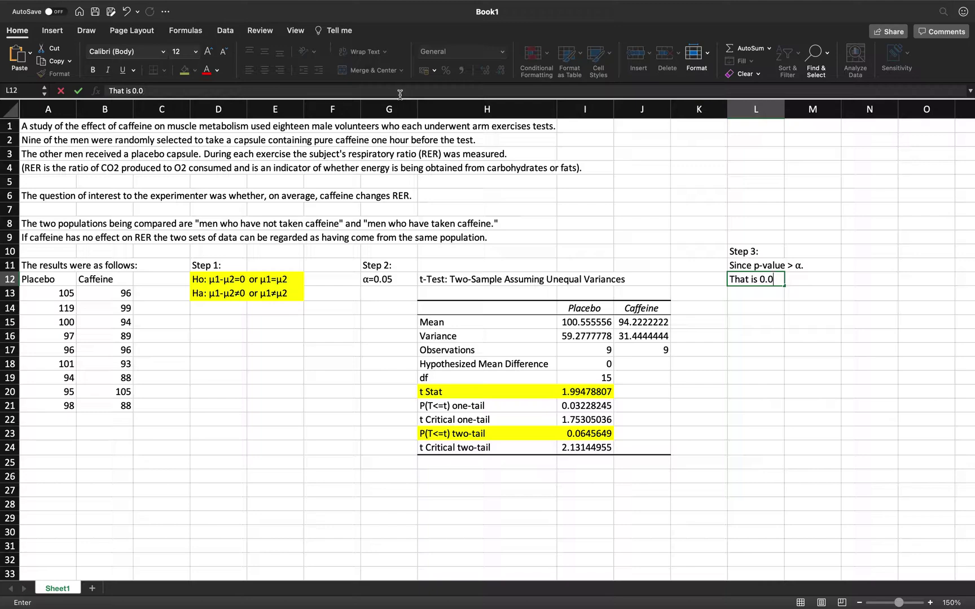
pyautogui.write('646 > 0.05.')
pyautogui.press('Return')
pyautogui.write('Hence, we do NOT')
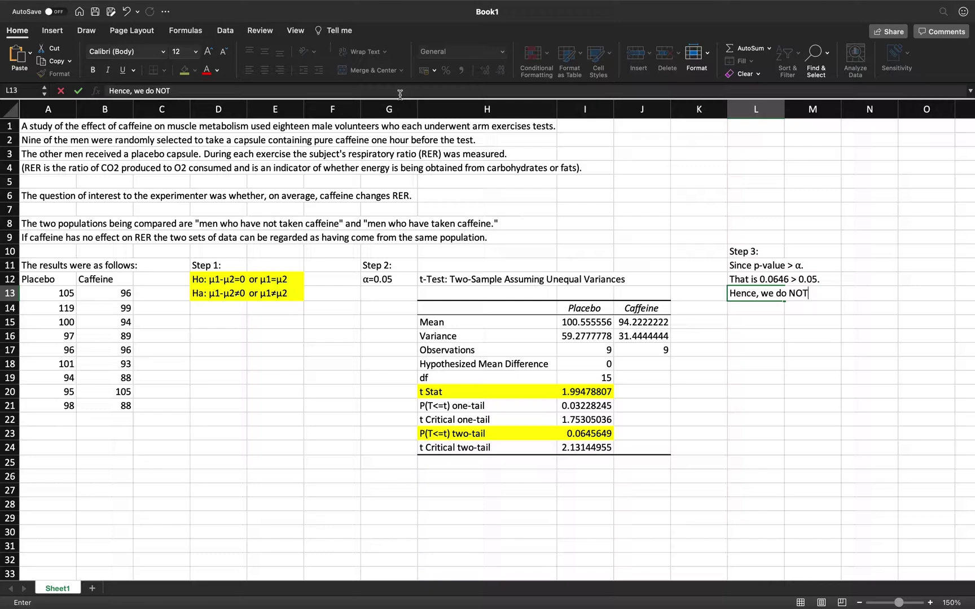
pyautogui.write(' reject Ho.')
pyautogui.press('Return')
# - Leave row 14 blank and enter the heading "Step 4:" in cell L15
pyautogui.press('Return')
pyautogui.write('Step 4:')
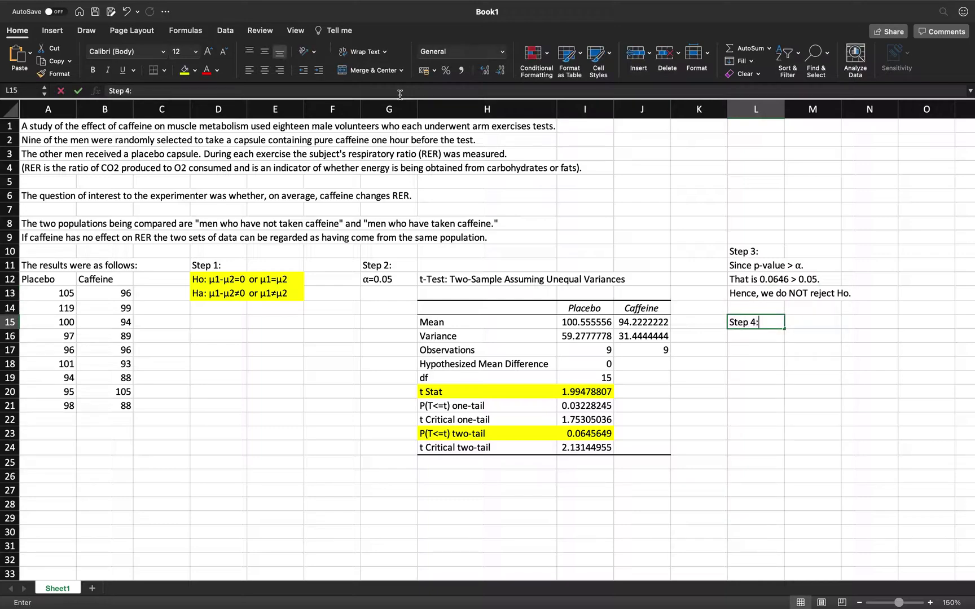
pyautogui.press('Return')
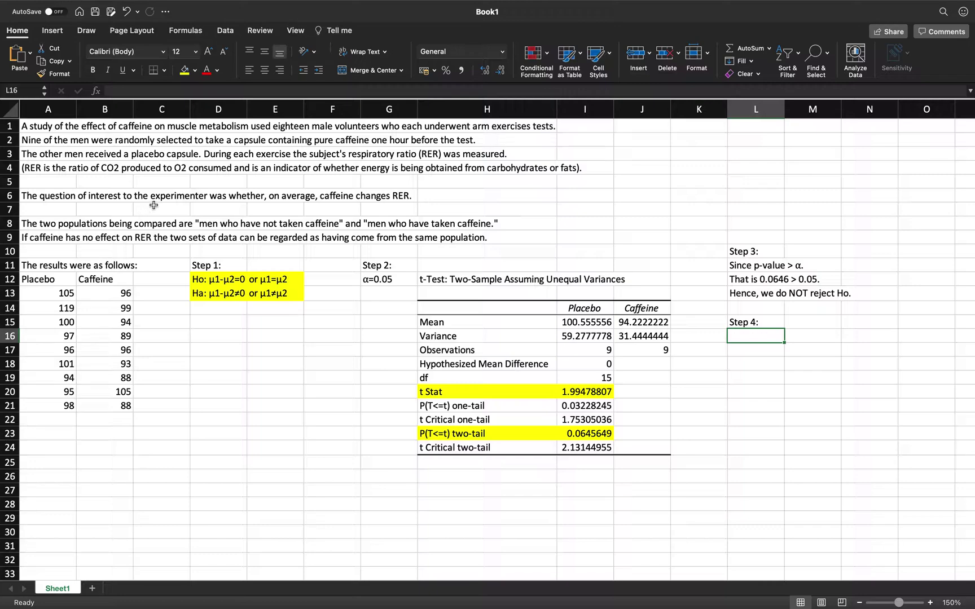
# - Review the two populations described in row 8 and enter "There is no significant difference in the mean respiratory" in cell L16
pyautogui.click(293, 226)
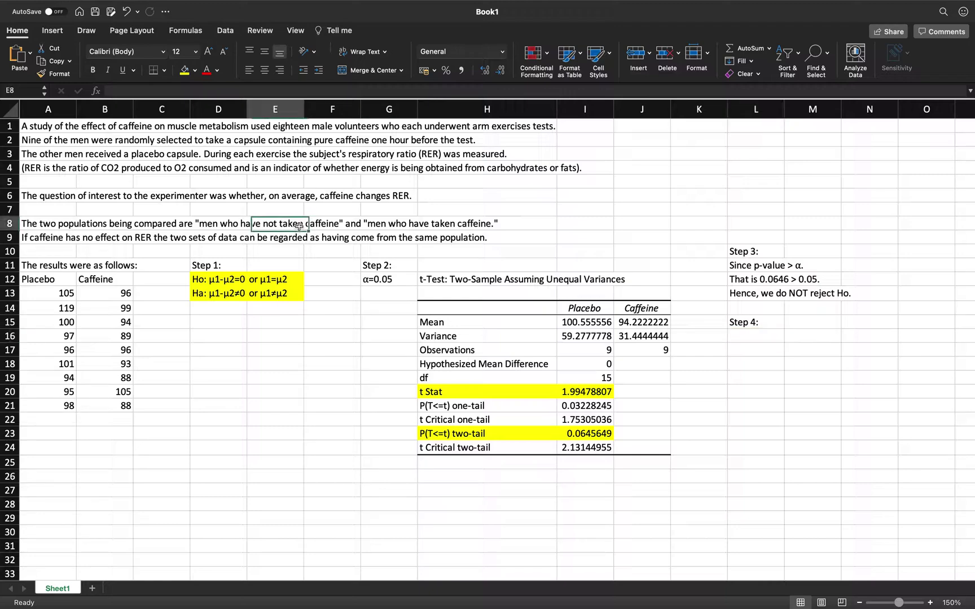
pyautogui.click(449, 223)
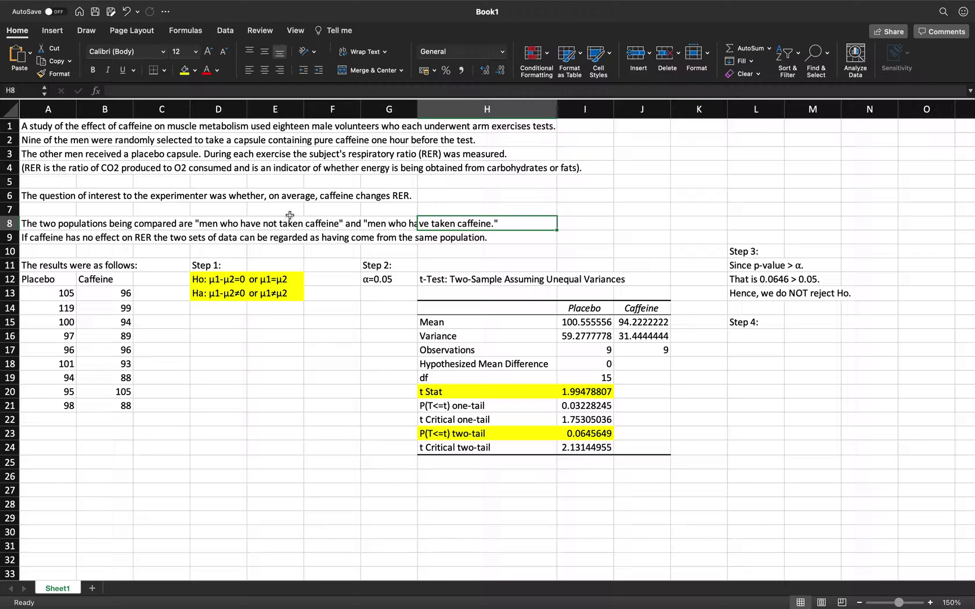
pyautogui.click(739, 333)
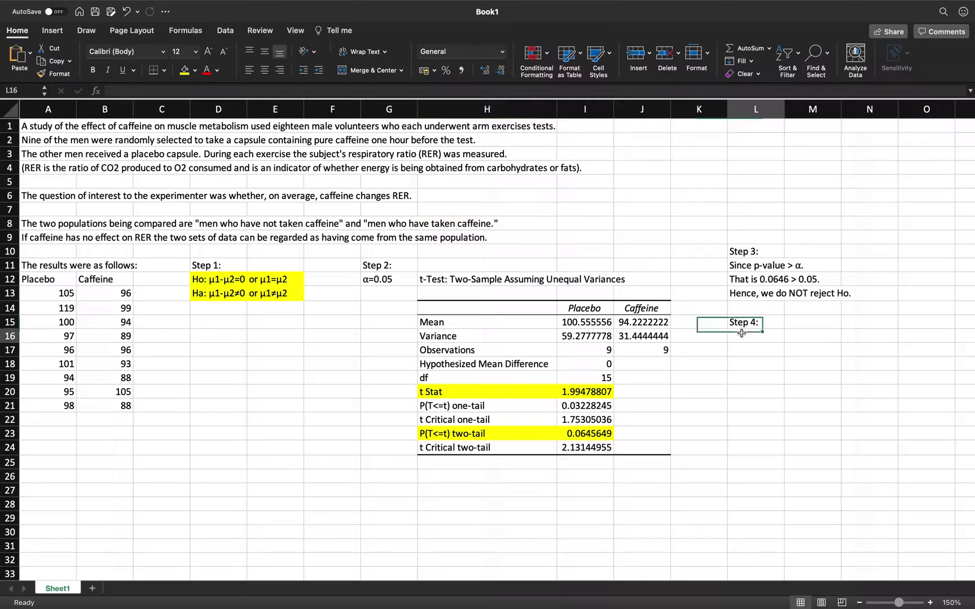
pyautogui.write('There ')
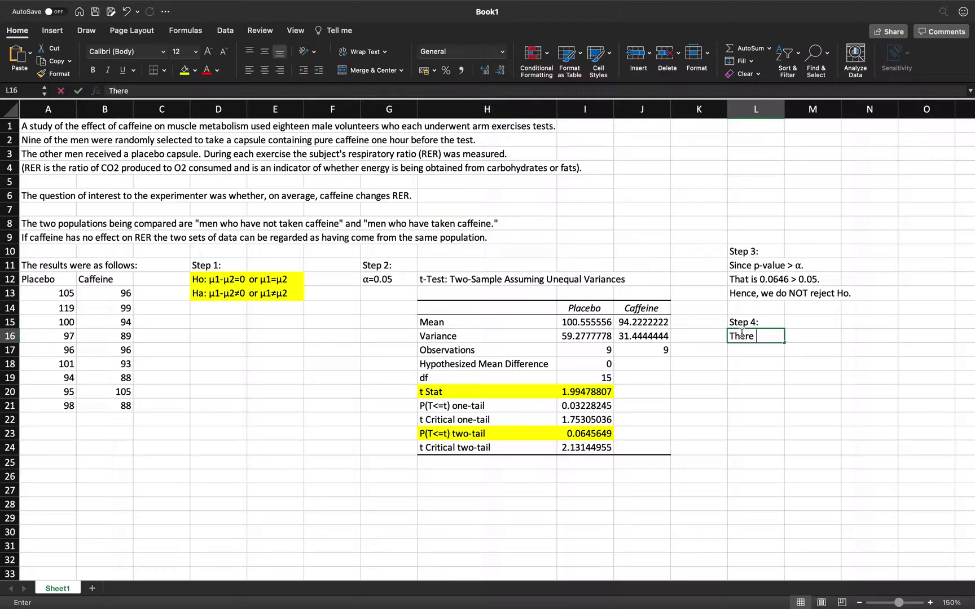
pyautogui.write('is no significan')
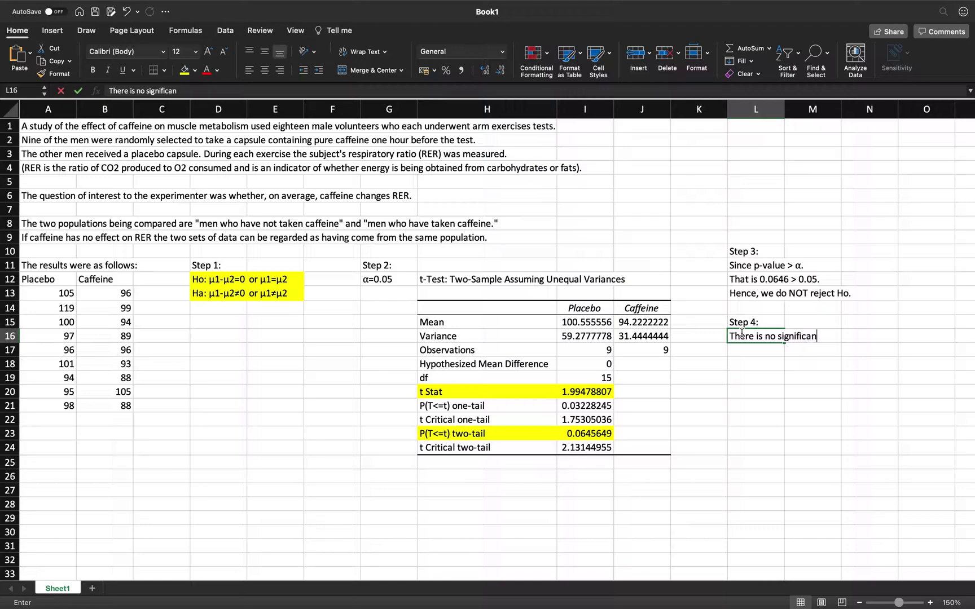
pyautogui.write('t difference in ')
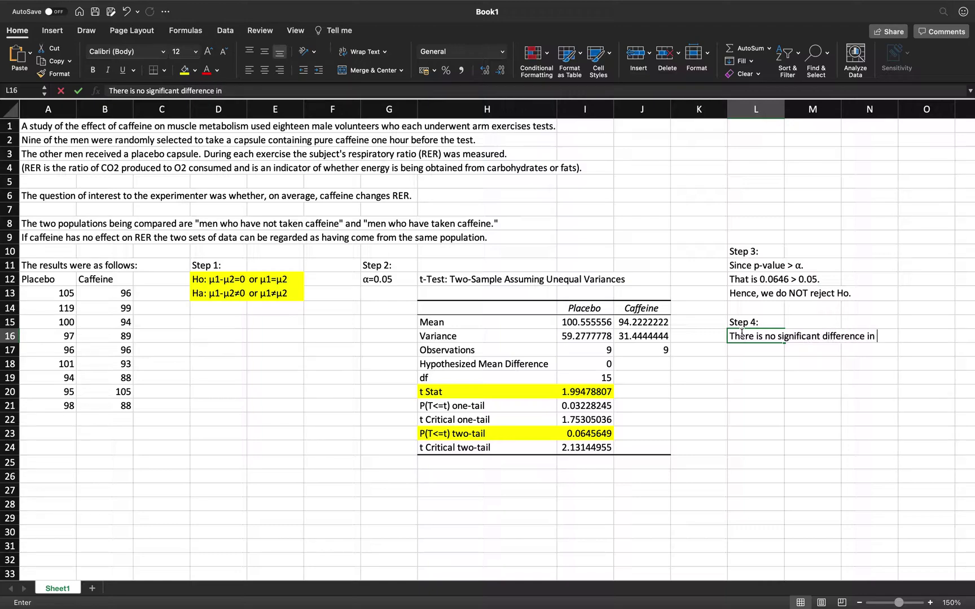
pyautogui.write('the mean respirator')
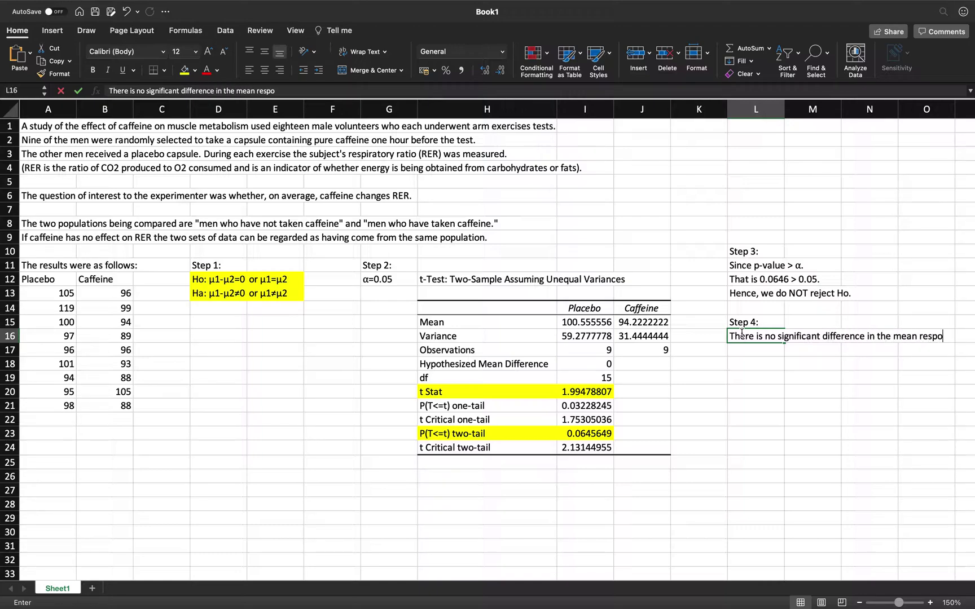
pyautogui.write('y')
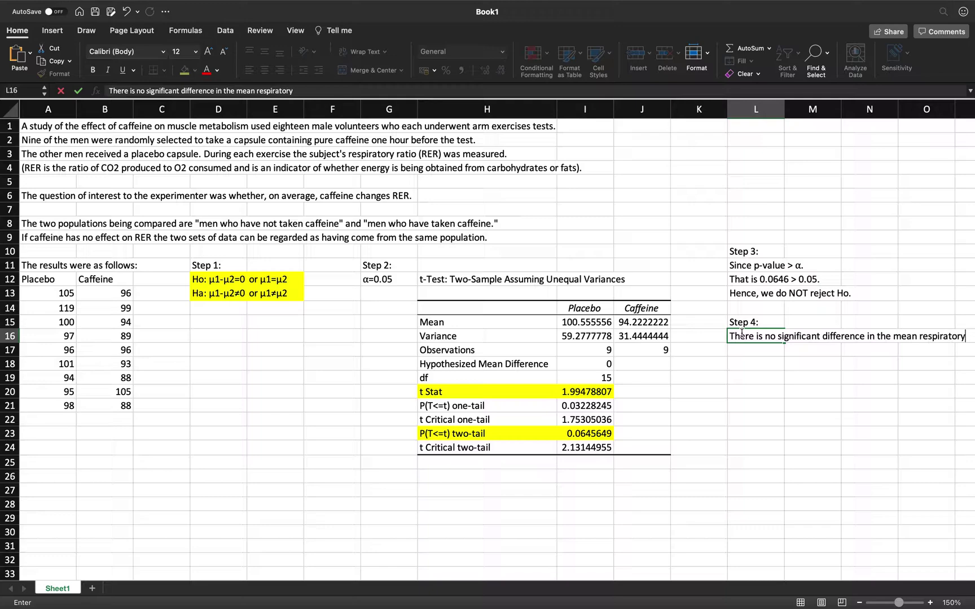
pyautogui.press('Return')
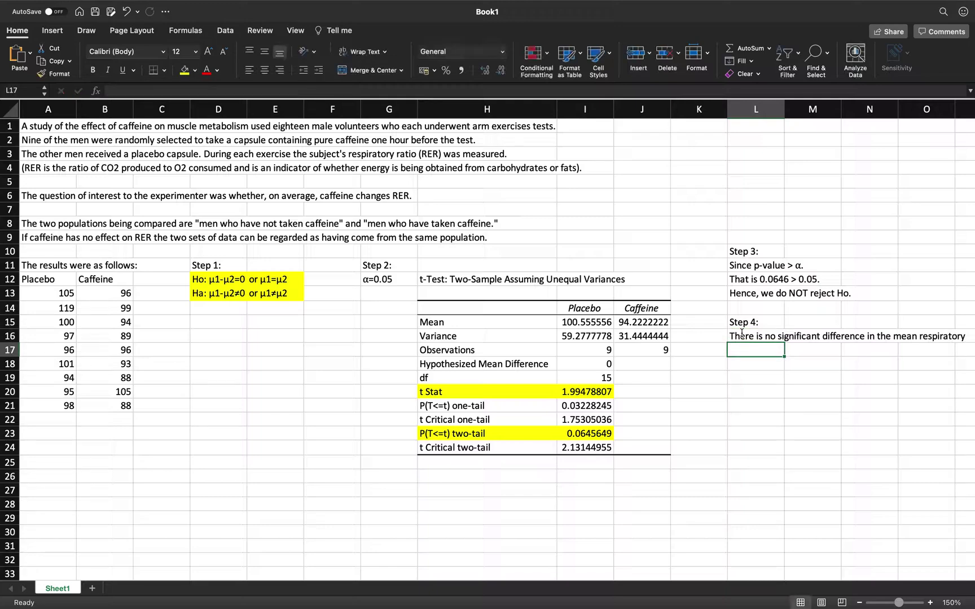
# - Continue the conclusion in L17 with 'ration (RER) between "men who have not taken the' and in L18 with 'caffiene" and "men who have taken caffeine"'
pyautogui.write('ration (R')
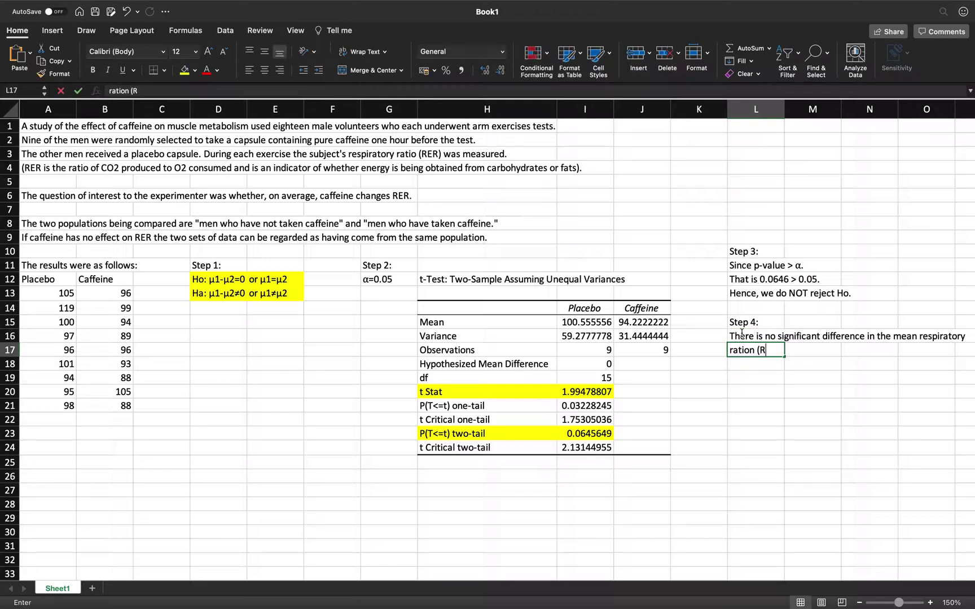
pyautogui.write('ER) be')
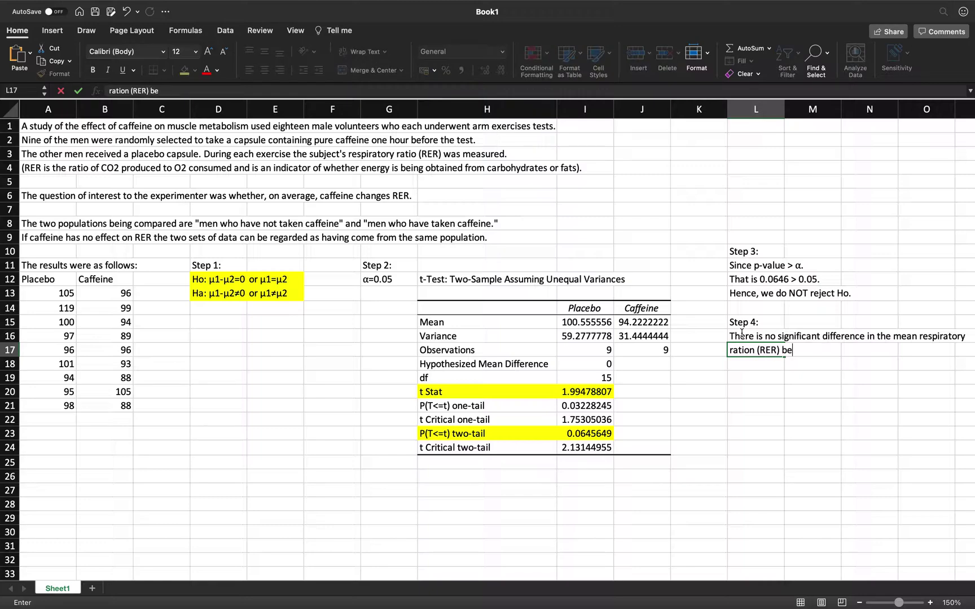
pyautogui.write('tween "men who have no')
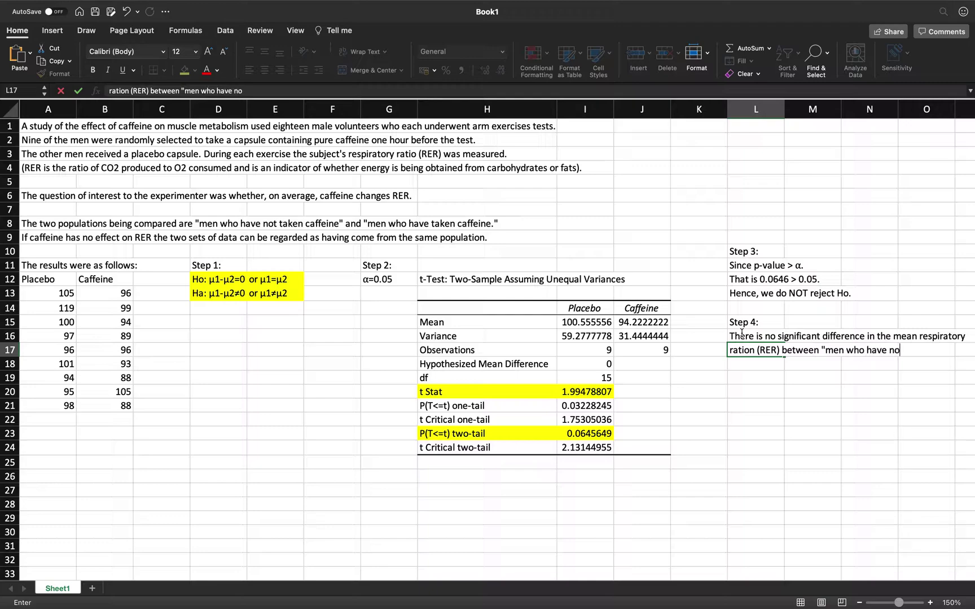
pyautogui.write('t taken the')
pyautogui.press('Return')
pyautogui.write('caffie')
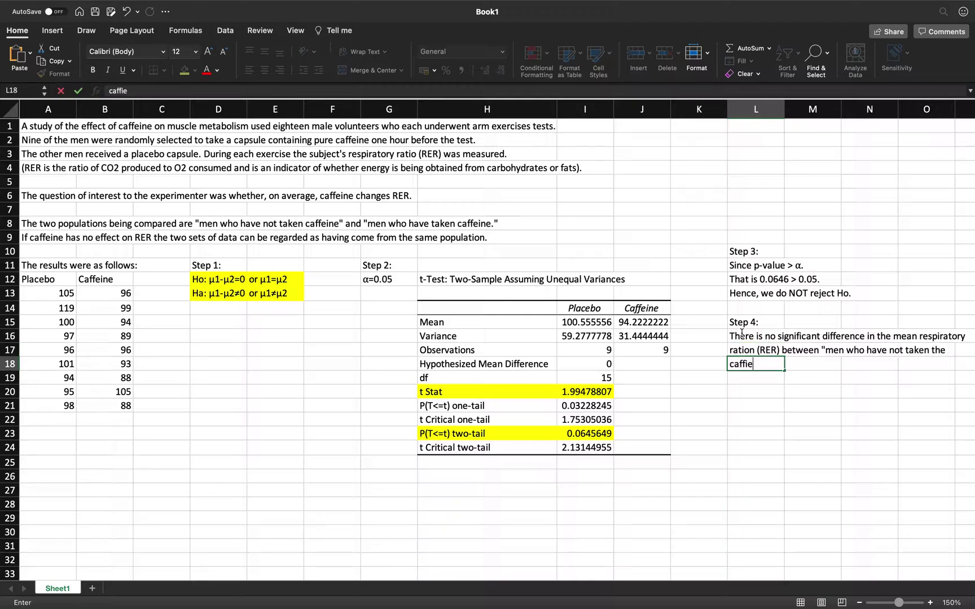
pyautogui.write('ne" and "men who have taken caffeine"')
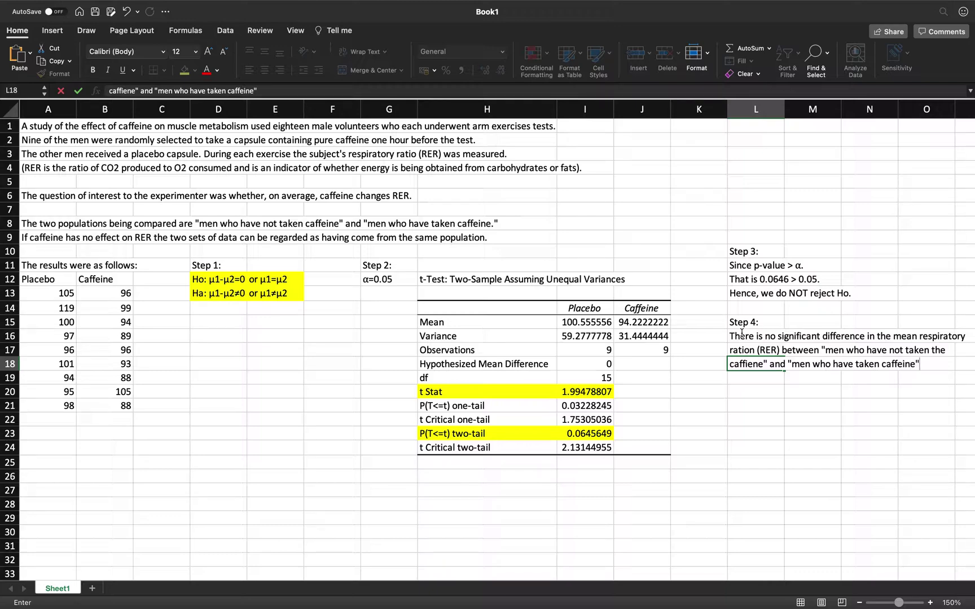
pyautogui.press('Return')
# - Enter "or" in cell L19 and start the alternative conclusion in L20 with "There is no enough evidence to support caffeine,"
pyautogui.write('or')
pyautogui.press('Return')
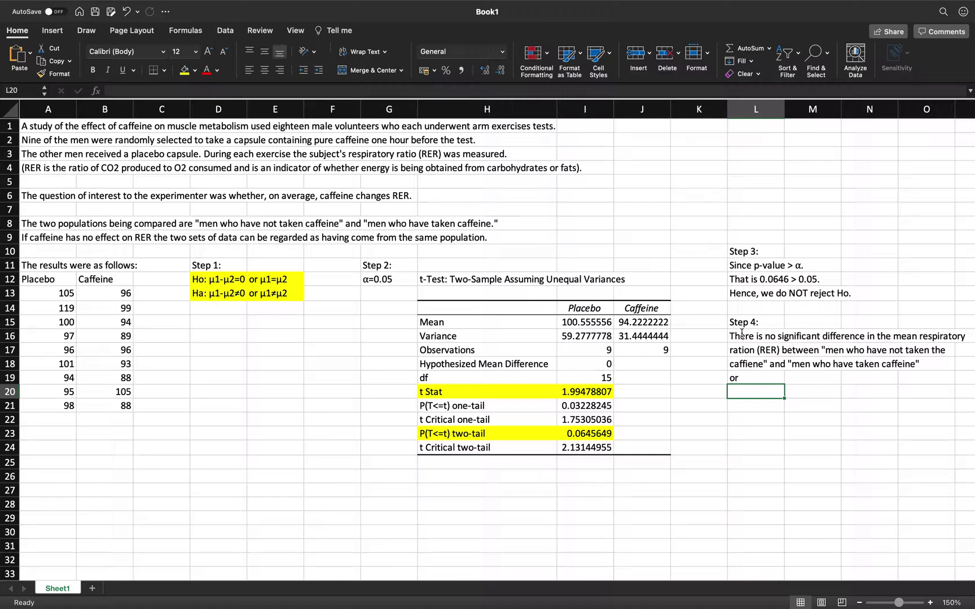
pyautogui.write('There is no e')
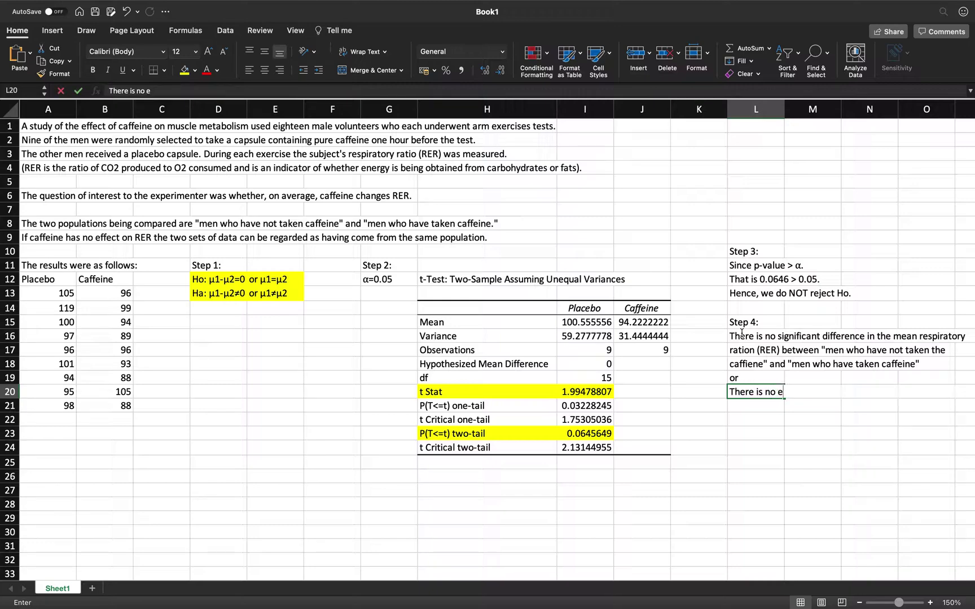
pyautogui.write('nough evidence to support caffeine, on')
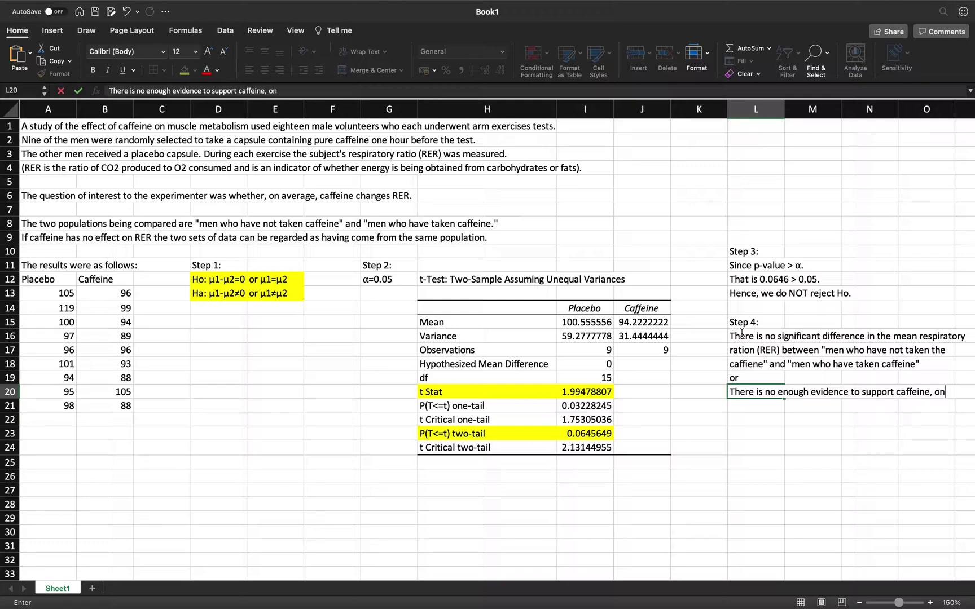
pyautogui.press('BackSpace')
pyautogui.press('BackSpace')
pyautogui.press('Return')
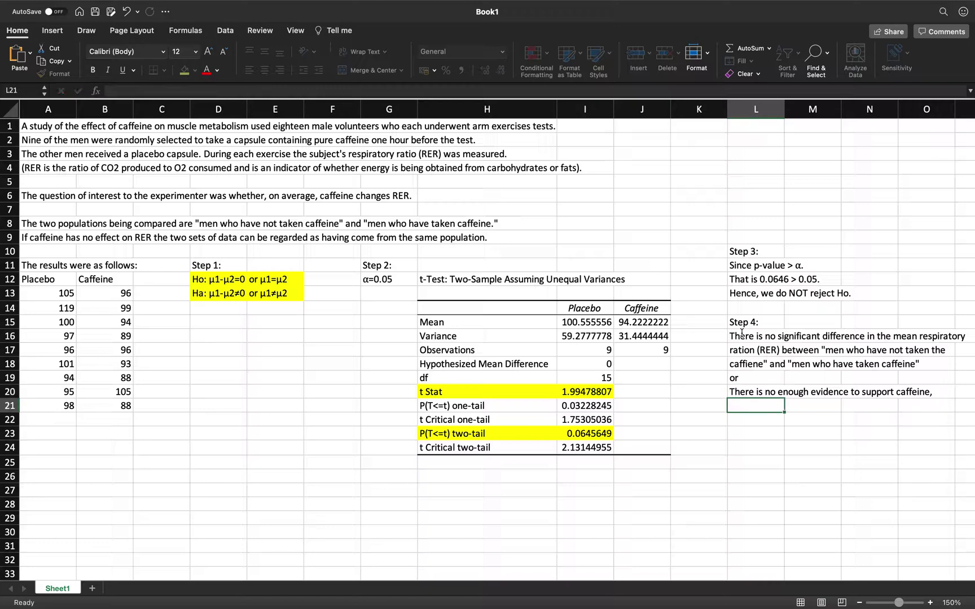
# - Complete the alternative conclusion in L21 with "on average, changes the repiratory exhange ratio (RER)."
pyautogui.write('on average')
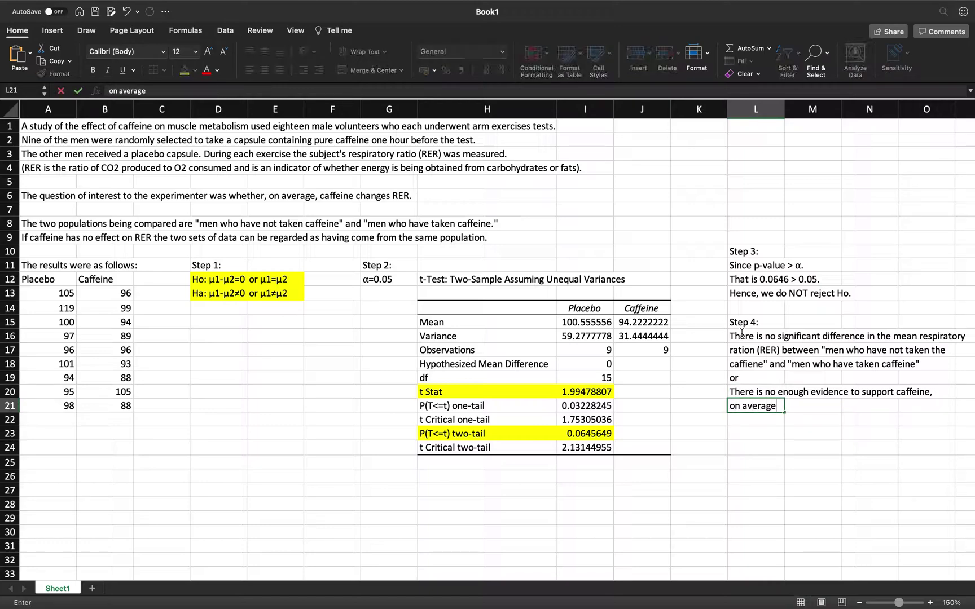
pyautogui.write(', changes the re')
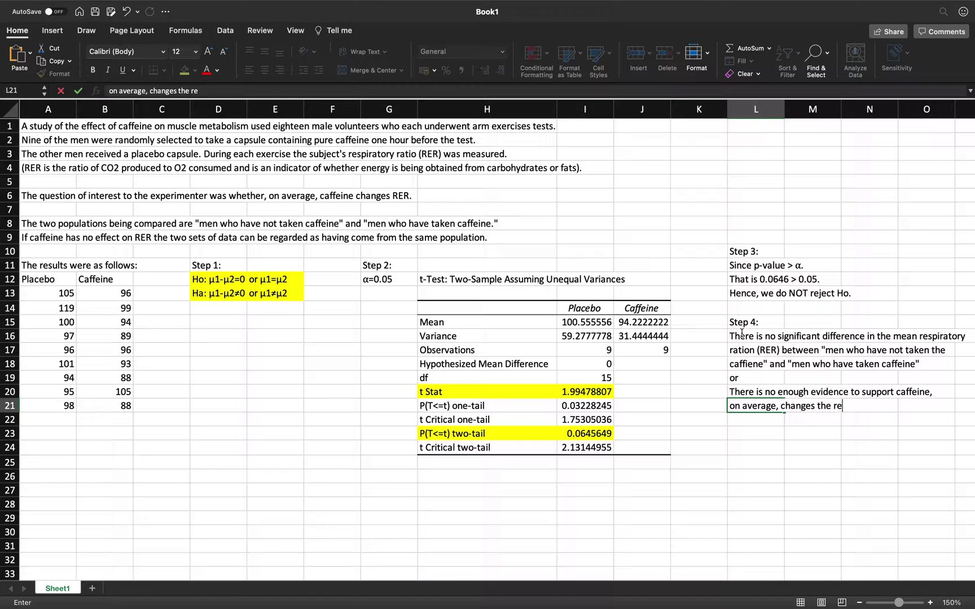
pyautogui.write('piratory exhange ratio')
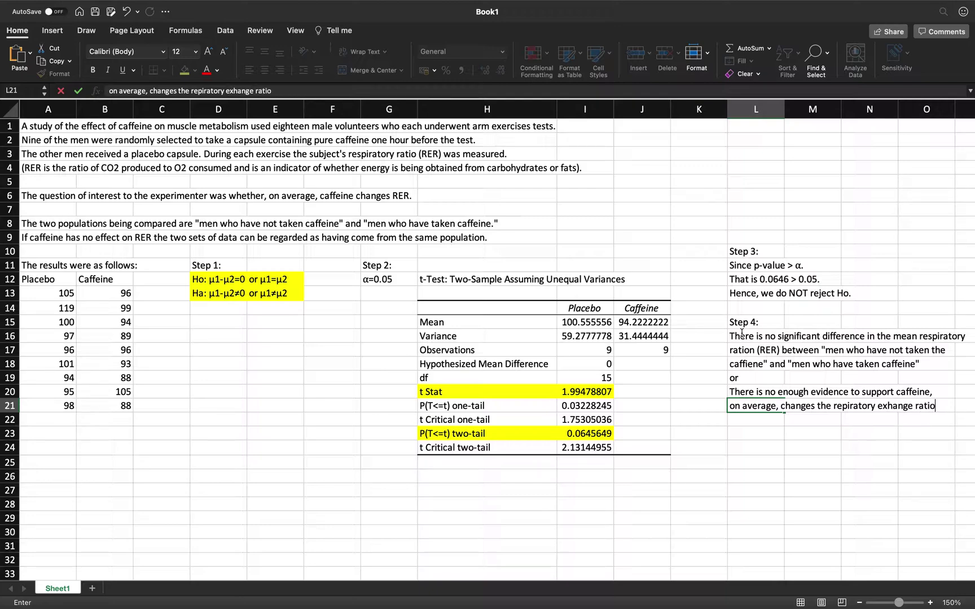
pyautogui.write(' (RER).')
pyautogui.press('Up')
pyautogui.press('Up')
pyautogui.press('Up')
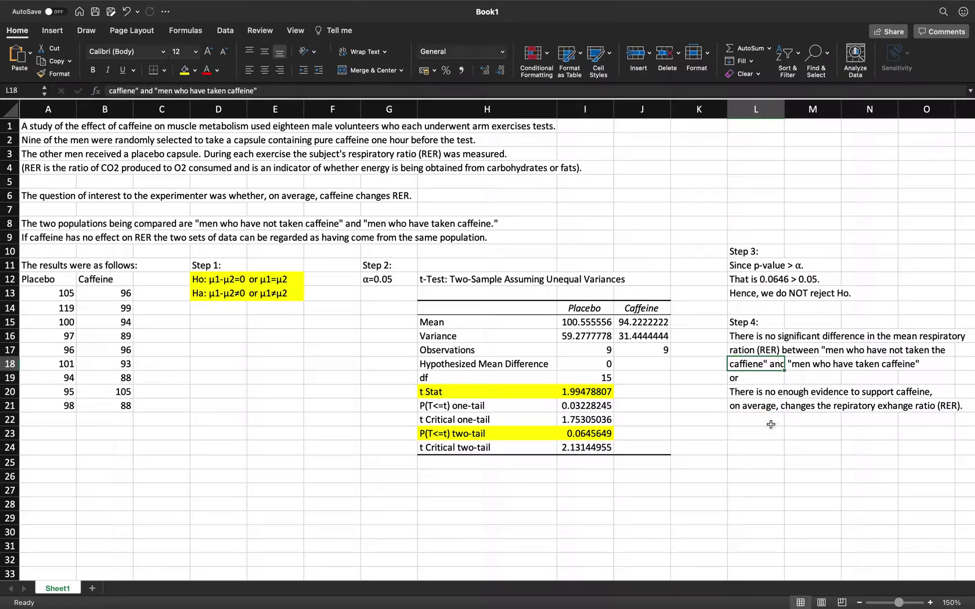
# - Fill the Step 3 decision cells L11:M13 with yellow and widen column M so the highlight covers the full text
pyautogui.moveTo(740, 263); pyautogui.dragTo(833, 290)
pyautogui.click(184, 70)
pyautogui.moveTo(839, 116); pyautogui.dragTo(815, 320)
# - Fill the Step 4 conclusion cells L16:O21 with yellow and deselect the range
pyautogui.moveTo(750, 337); pyautogui.dragTo(948, 405)
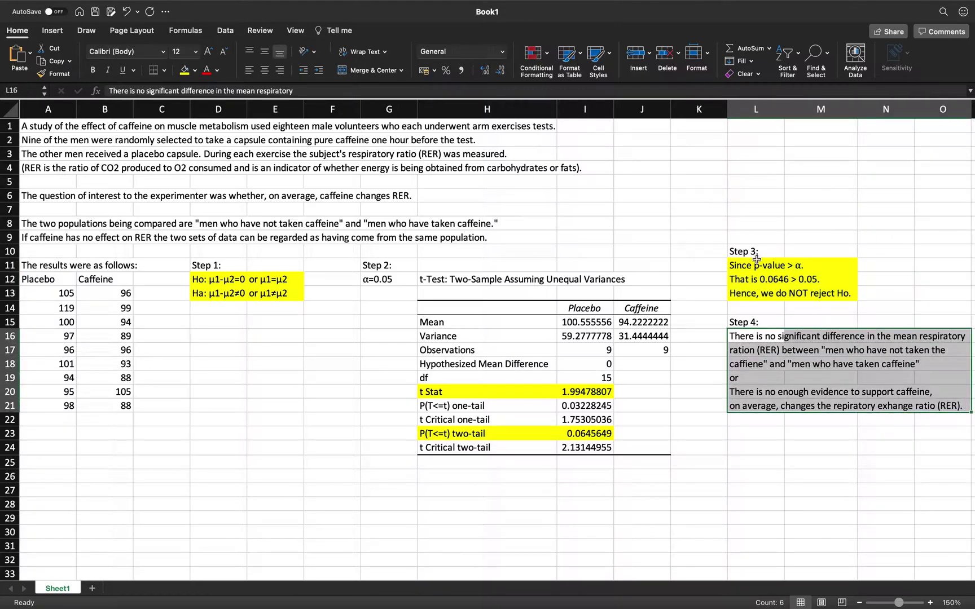
pyautogui.click(749, 334)
pyautogui.moveTo(748, 334); pyautogui.dragTo(936, 407)
pyautogui.click(184, 70)
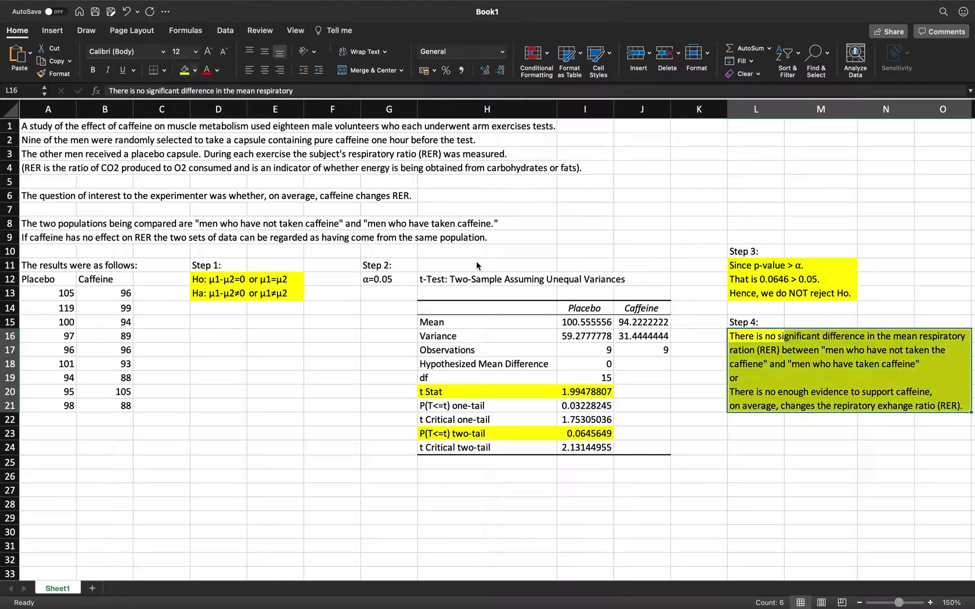
pyautogui.click(773, 471)
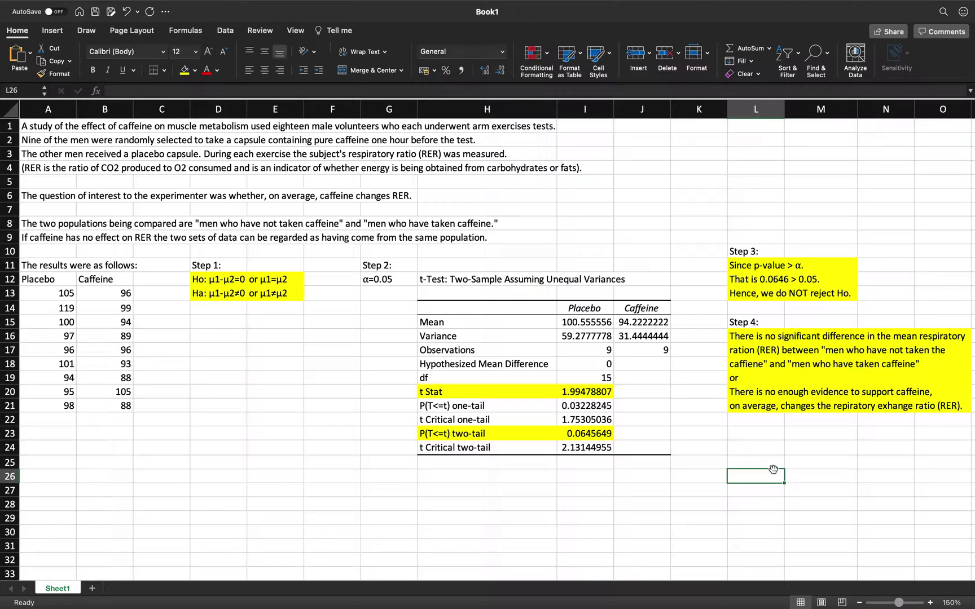